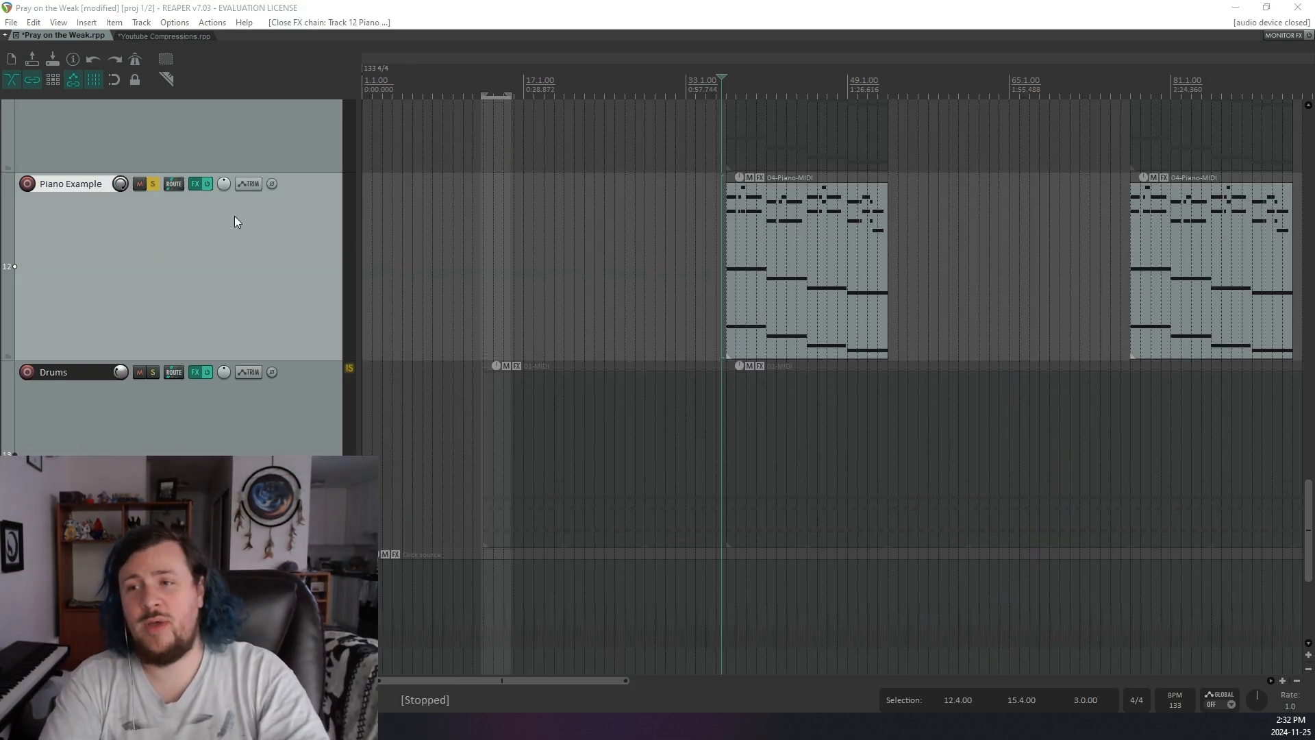
# Step: Add the JS: Delay effect to the Piano Example track, then widen its effects window and move it below the piano clip
pyautogui.click(195, 185)
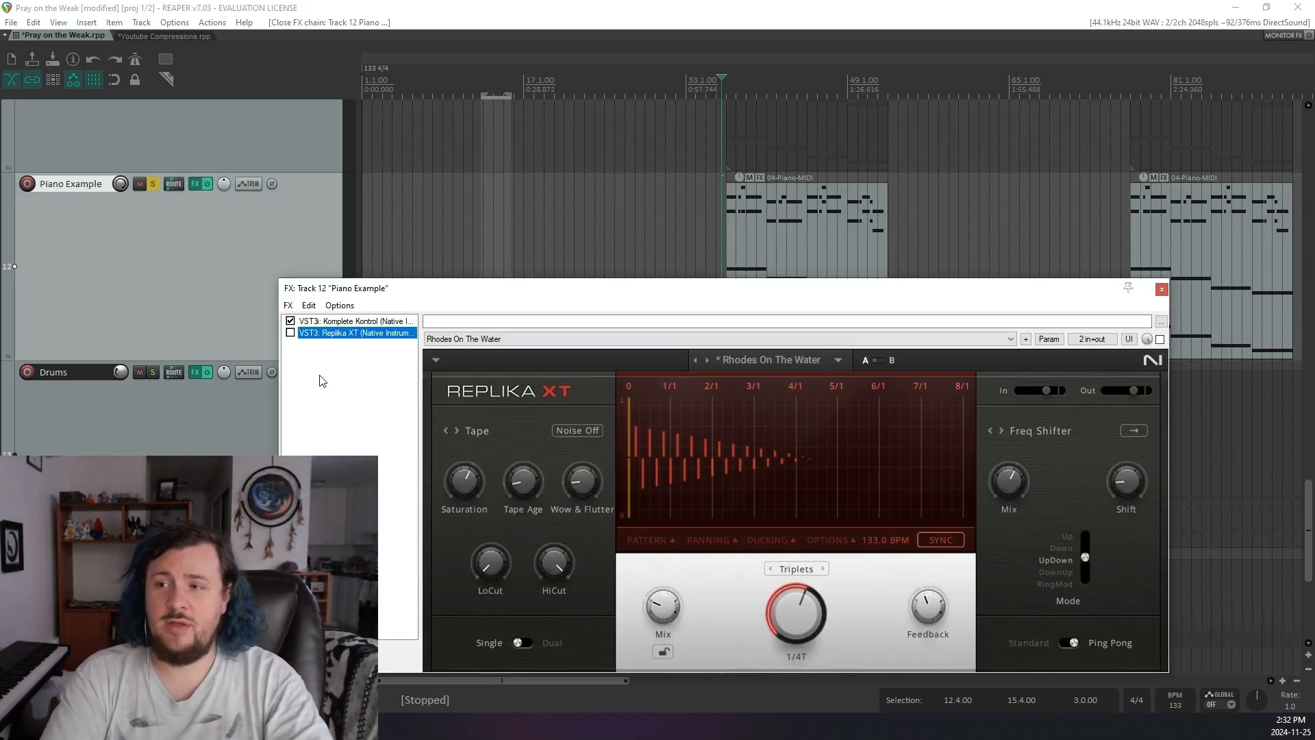
pyautogui.click(296, 647)
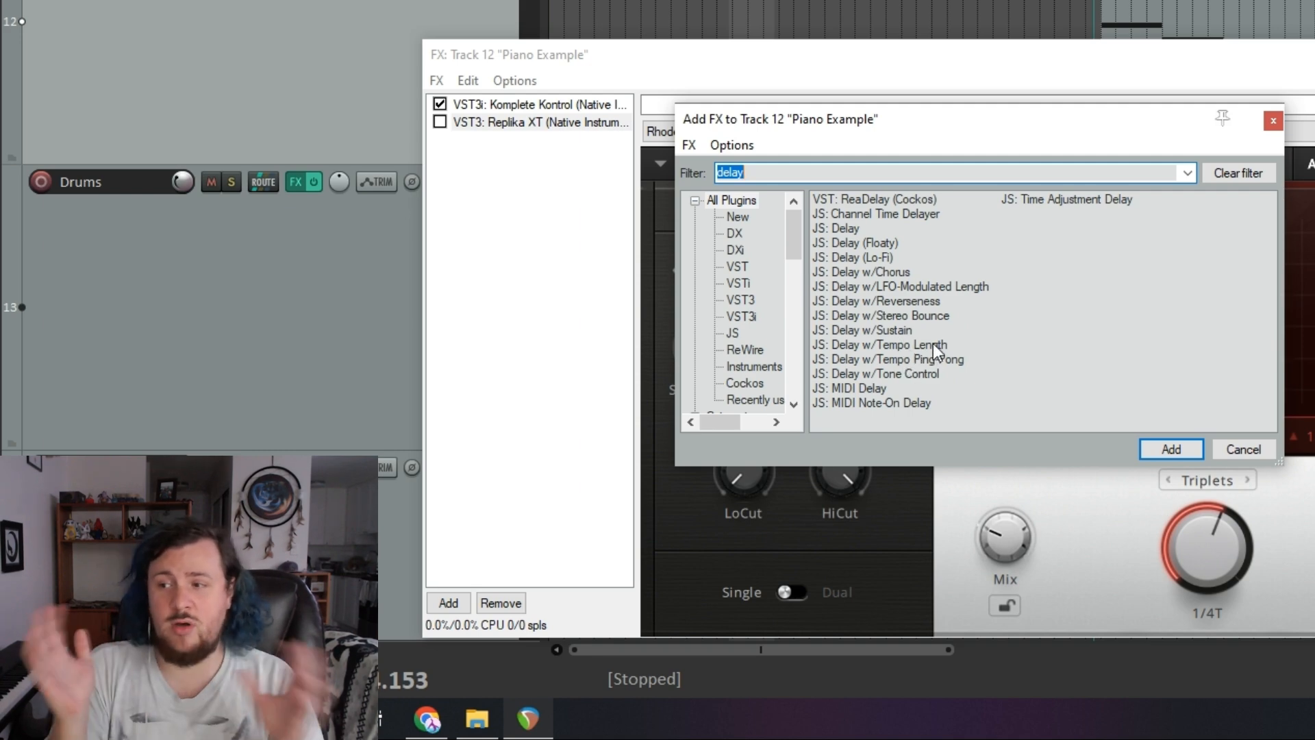
pyautogui.doubleClick(847, 232)
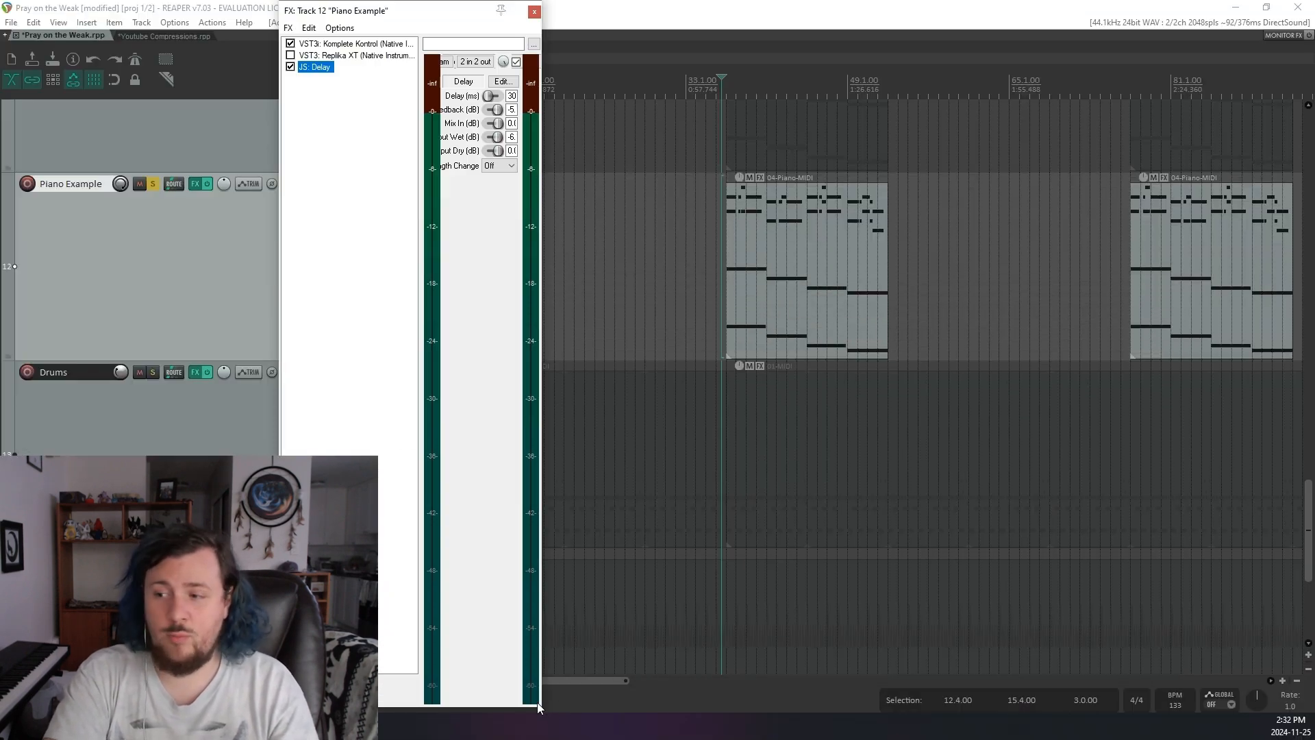
pyautogui.moveTo(537, 702); pyautogui.dragTo(913, 706)
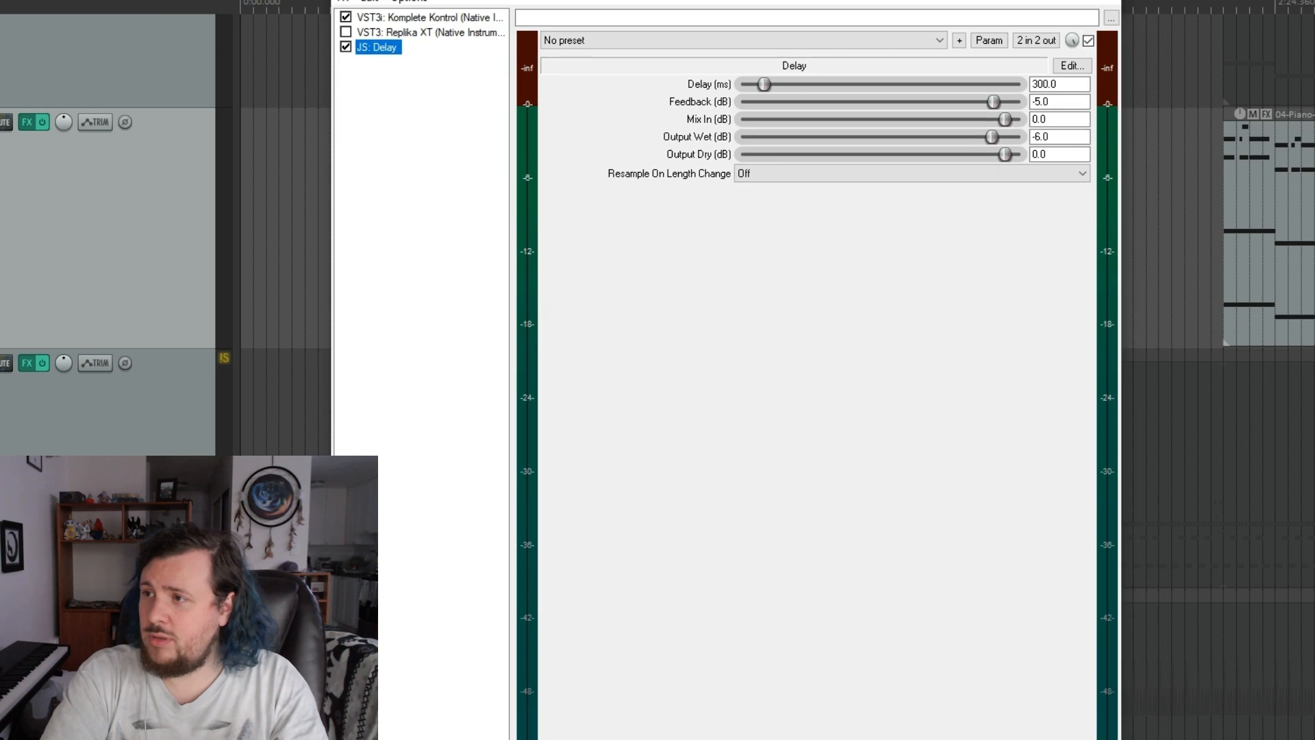
pyautogui.moveTo(861, 3); pyautogui.dragTo(938, 398)
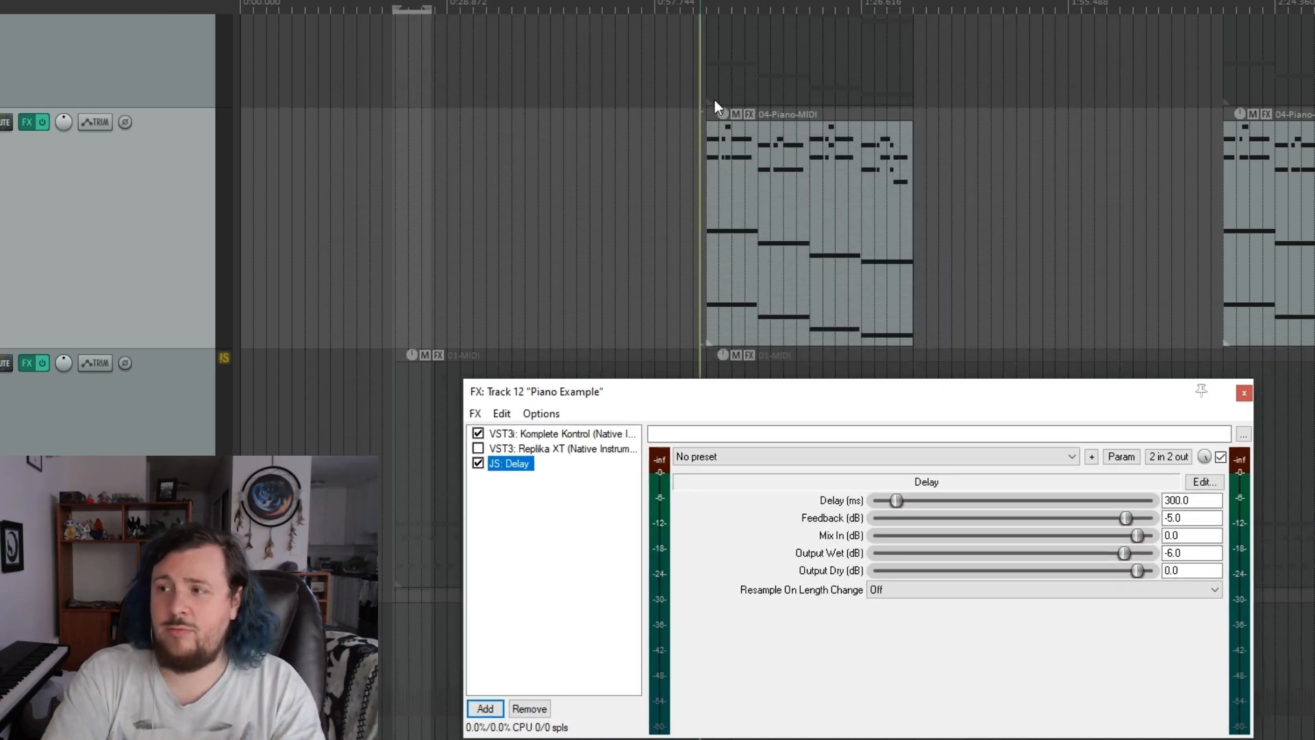
# Step: Play the piano part while setting the delay's feedback to -23 dB and its delay time to 760 ms
pyautogui.press('space')
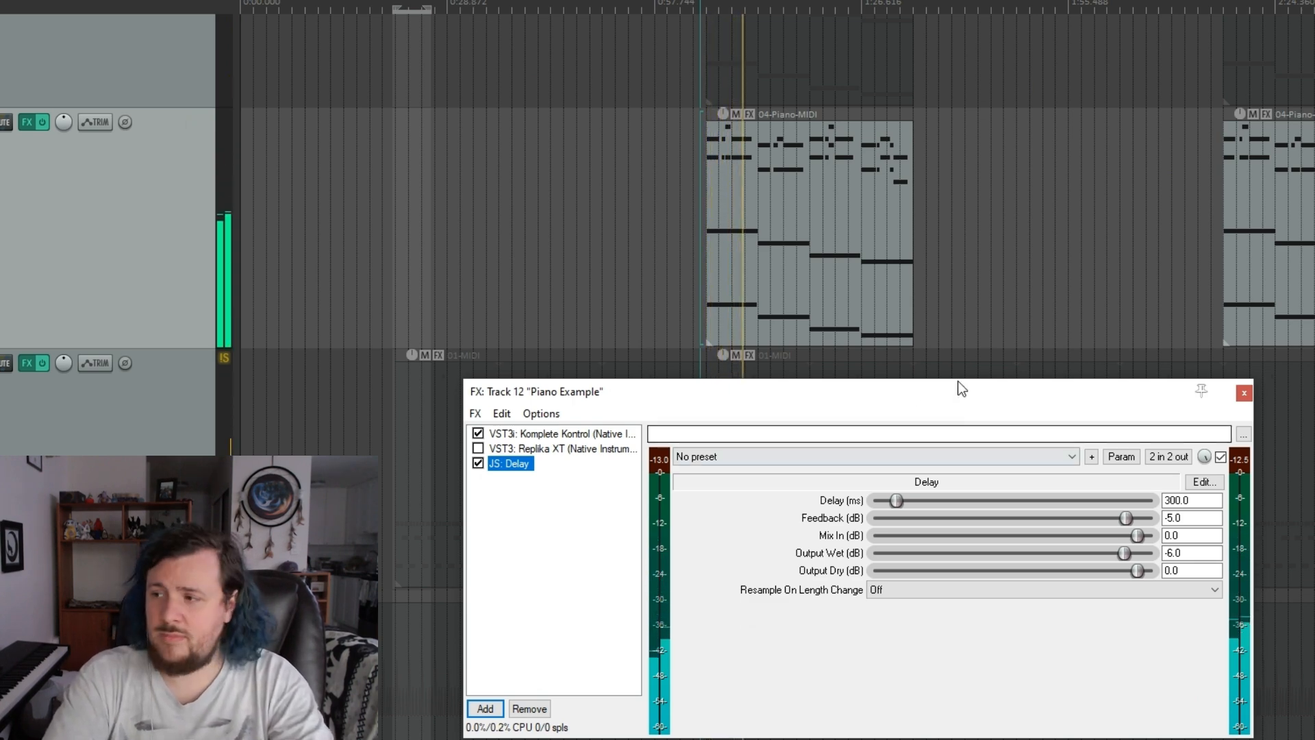
pyautogui.moveTo(832, 394); pyautogui.dragTo(701, 390)
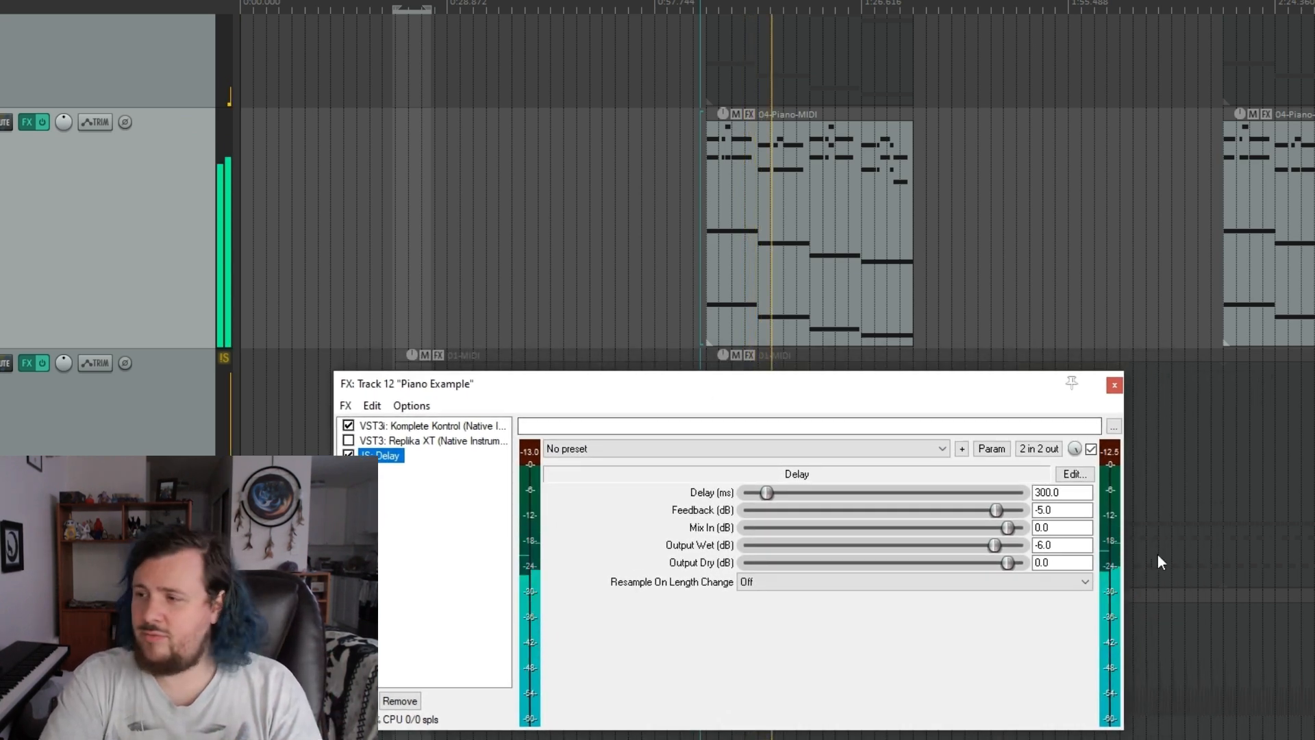
pyautogui.moveTo(996, 510); pyautogui.dragTo(957, 510)
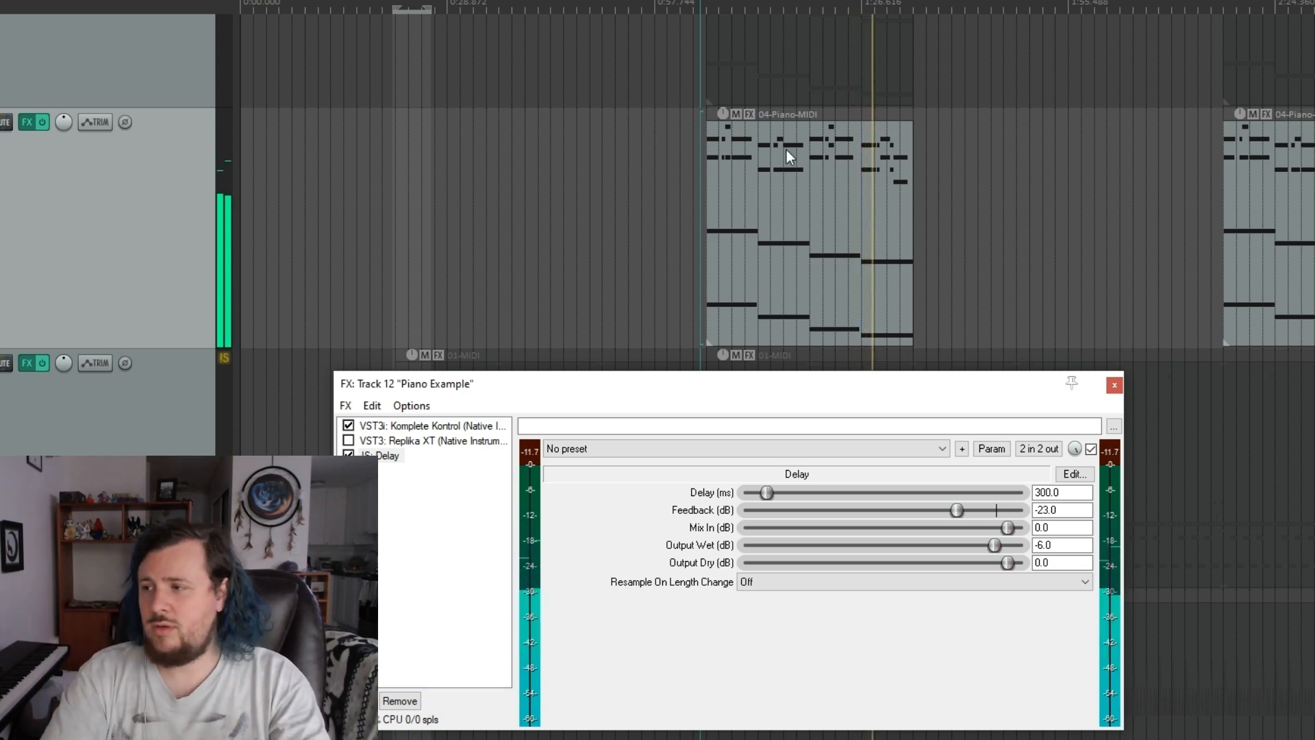
pyautogui.moveTo(771, 491); pyautogui.dragTo(803, 496)
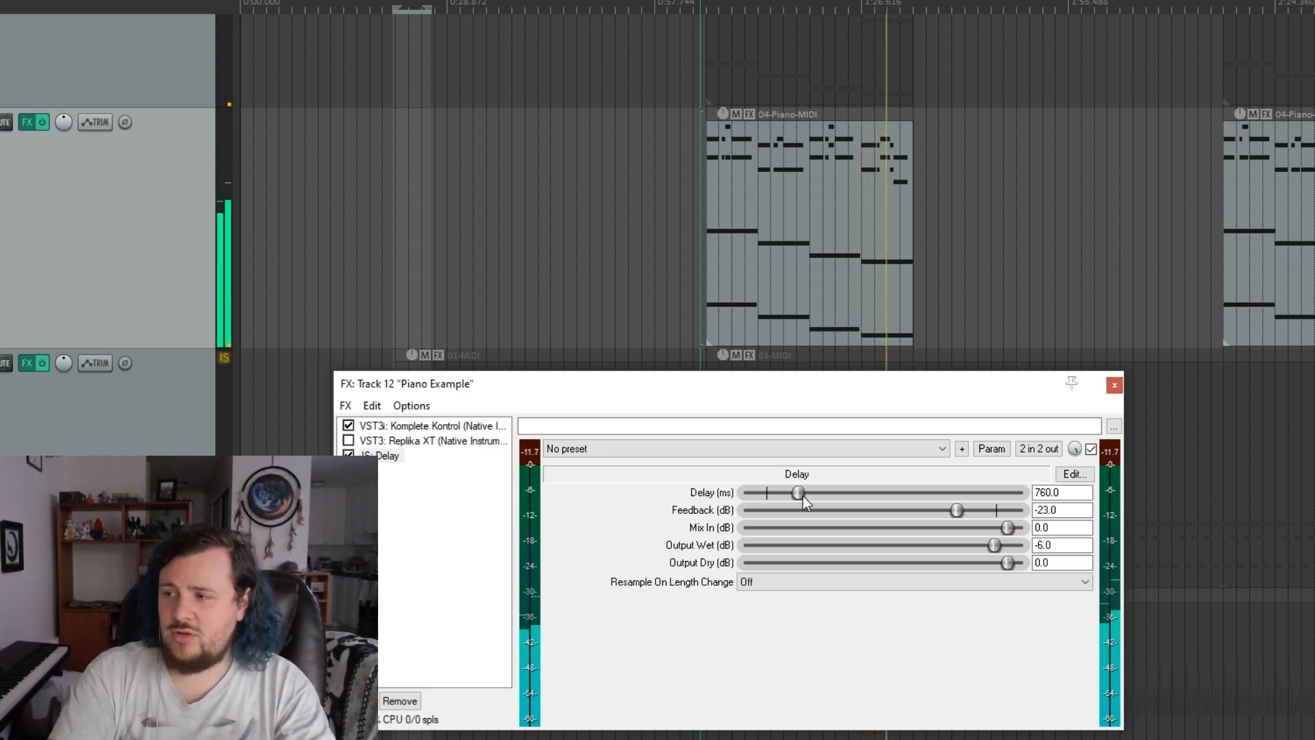
pyautogui.press('space')
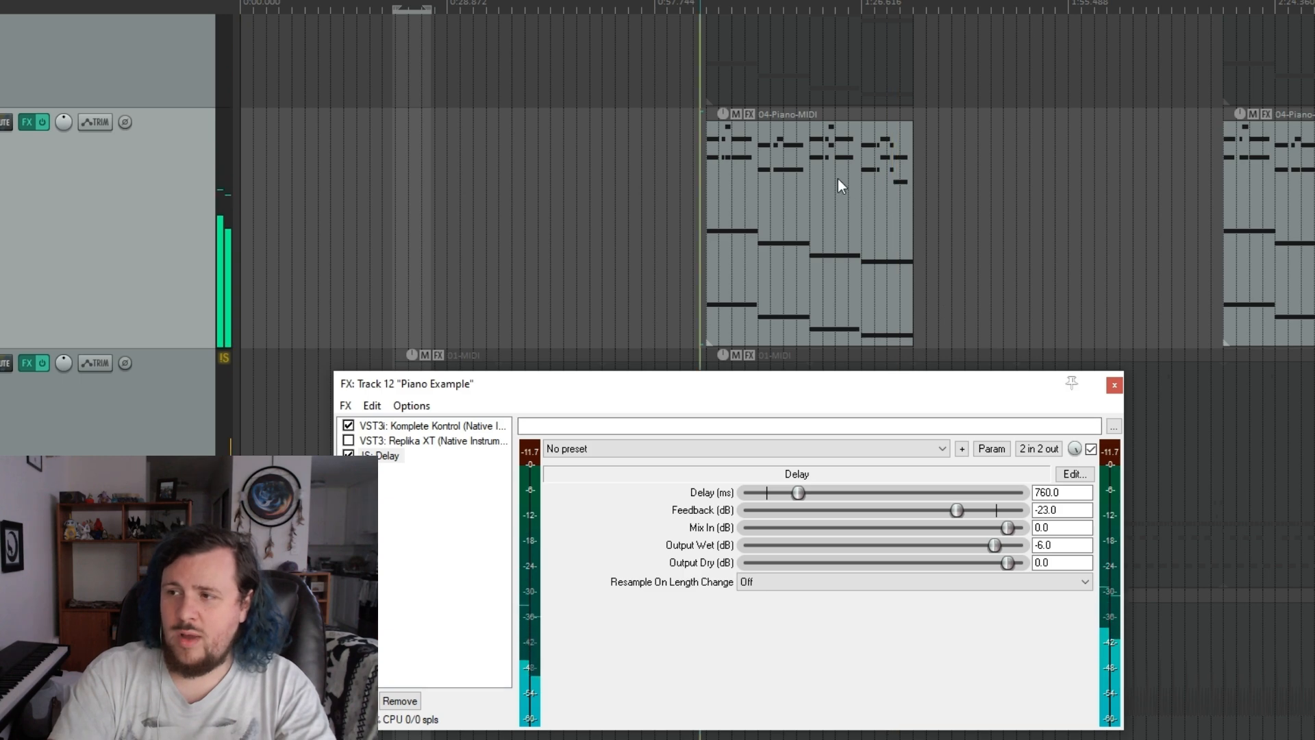
pyautogui.press('space')
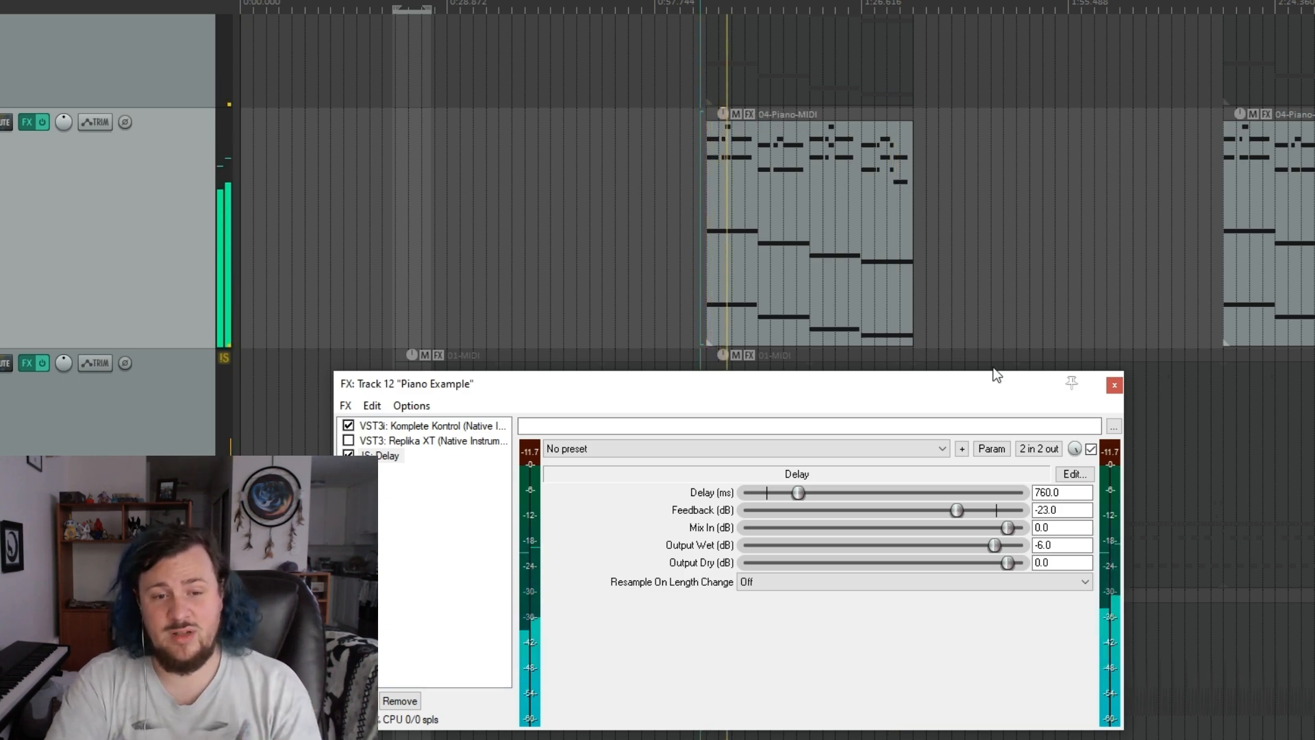
# Step: Shorten the delay to 80 ms and raise its feedback to 6 dB during playback, and reset the track's clip indicator
pyautogui.moveTo(799, 491); pyautogui.dragTo(755, 500)
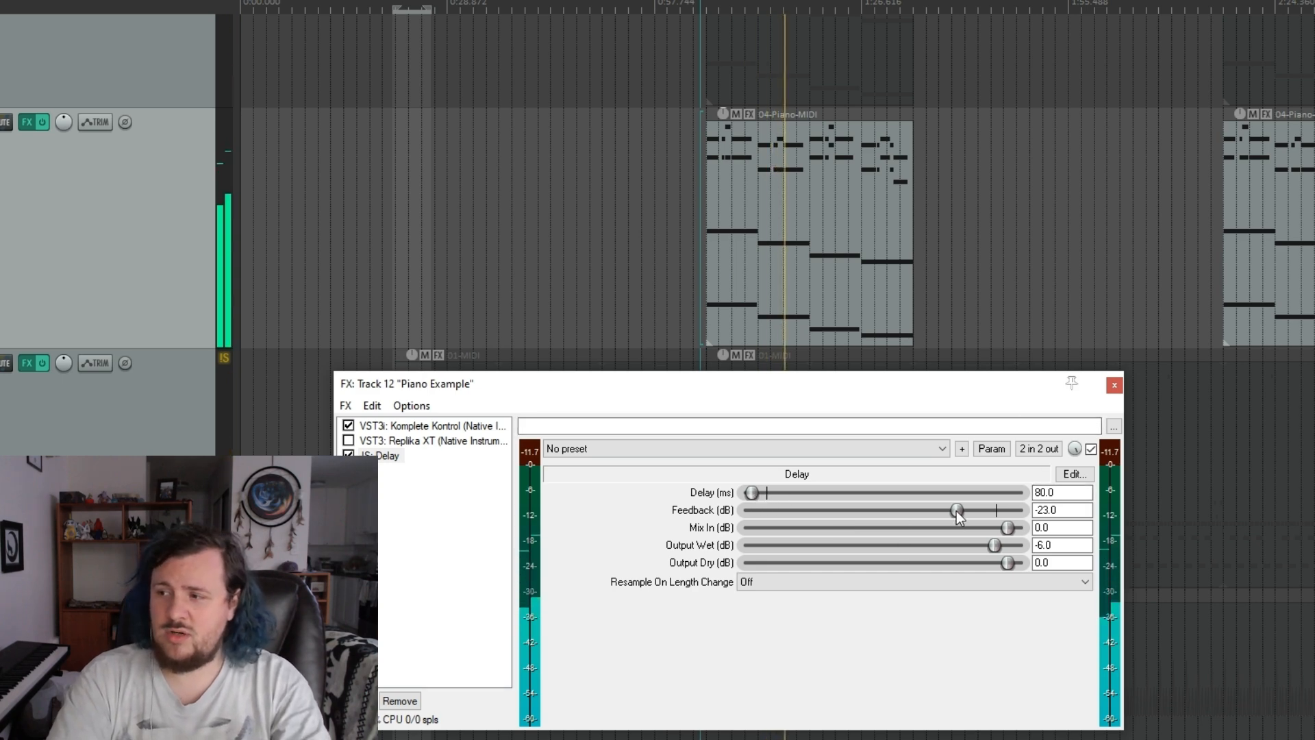
pyautogui.moveTo(957, 511); pyautogui.dragTo(979, 511)
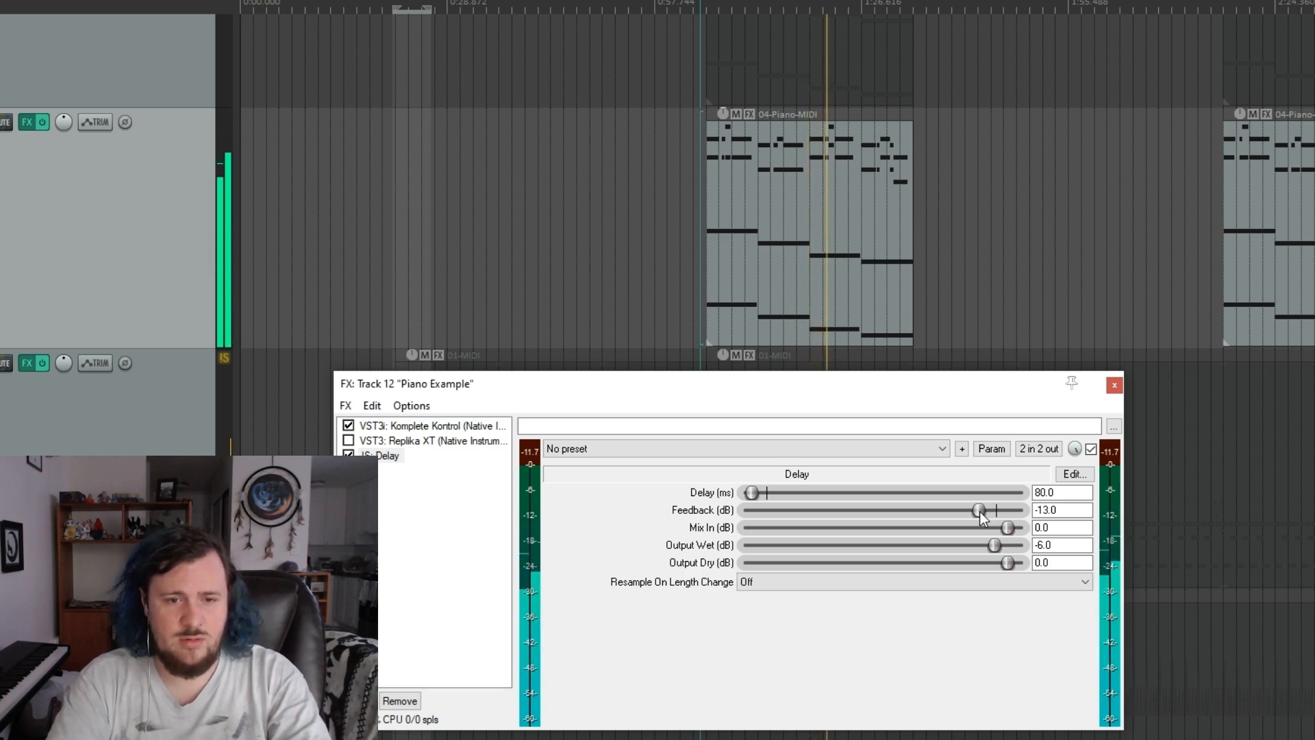
pyautogui.moveTo(979, 511); pyautogui.dragTo(992, 509)
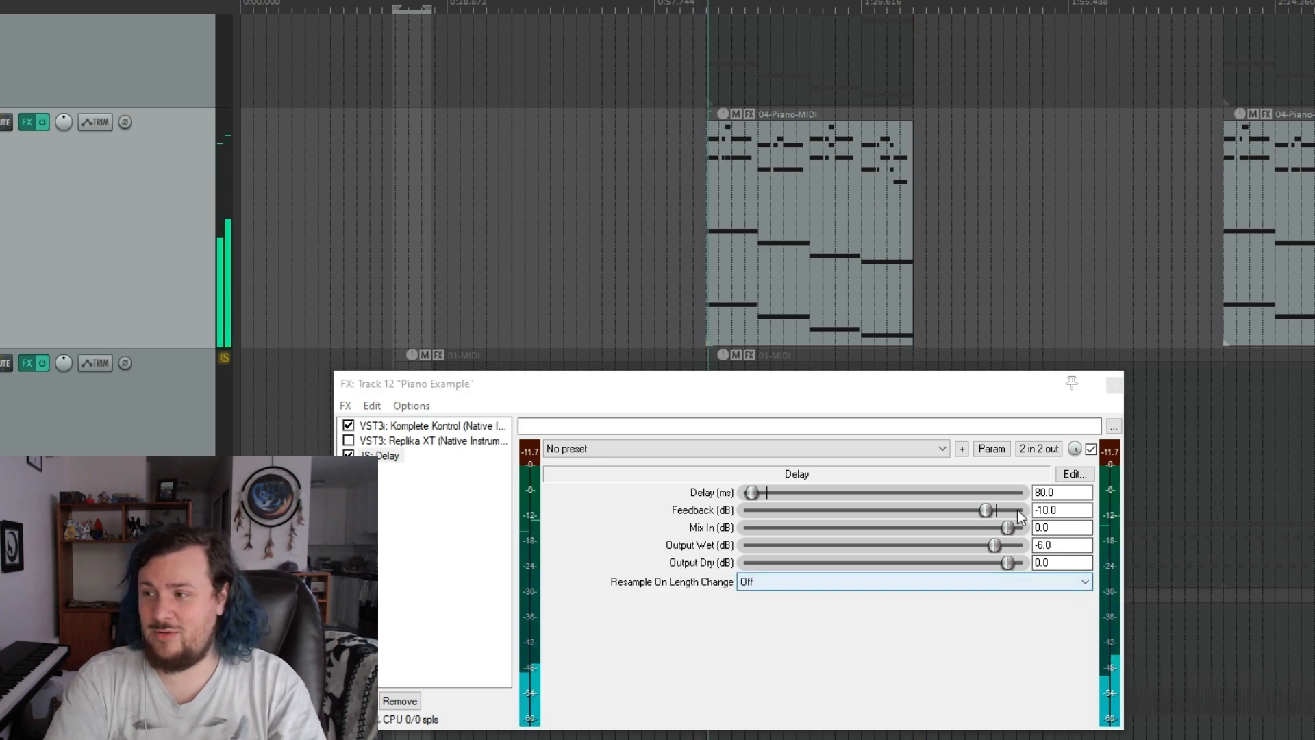
pyautogui.moveTo(992, 509); pyautogui.dragTo(1024, 507)
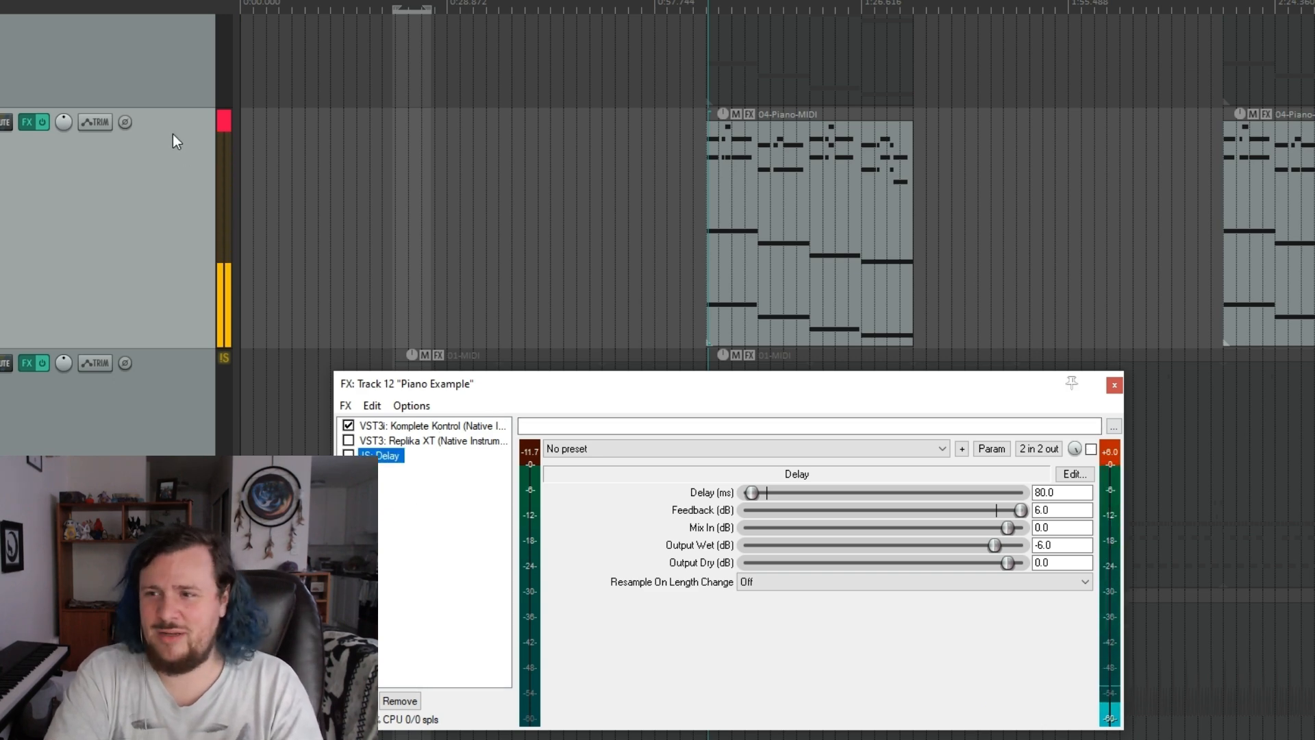
pyautogui.click(224, 122)
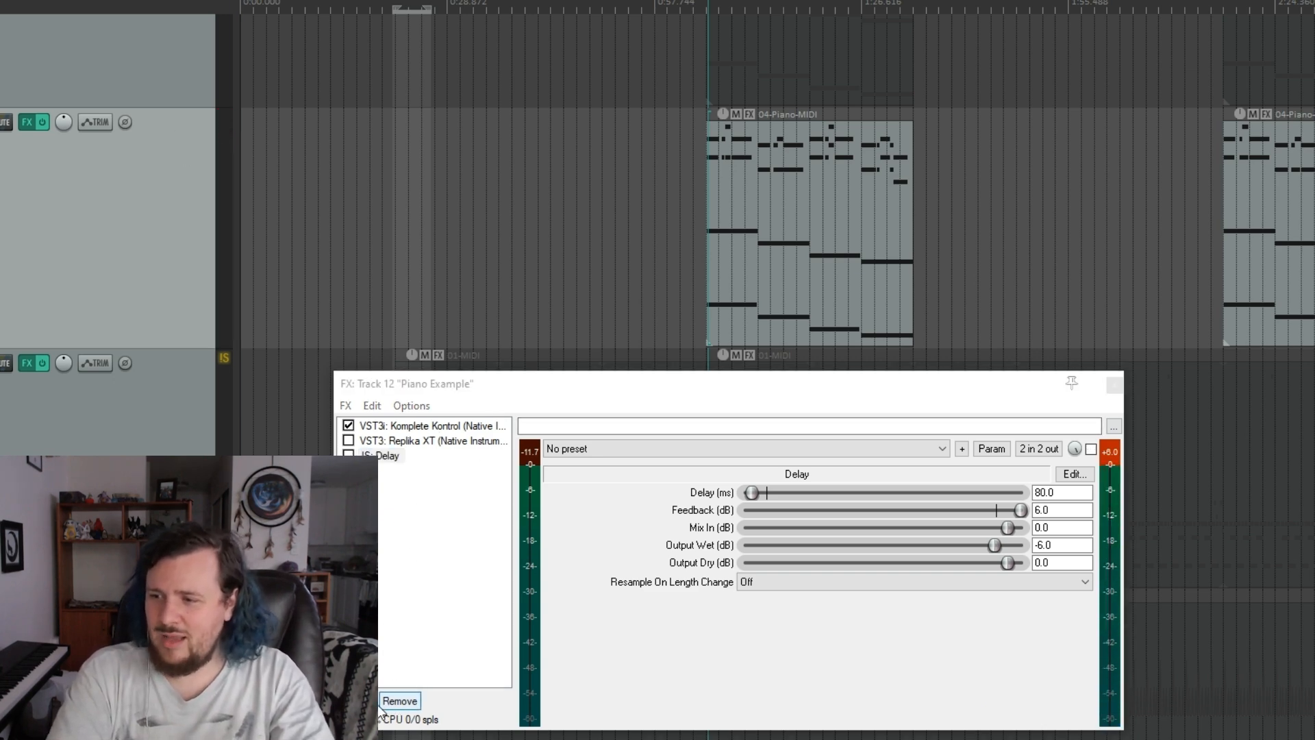
# Step: Add JS: Delay w/Tempo Length to the track and raise its feedback to -12 dB while the piano plays
pyautogui.click(356, 701)
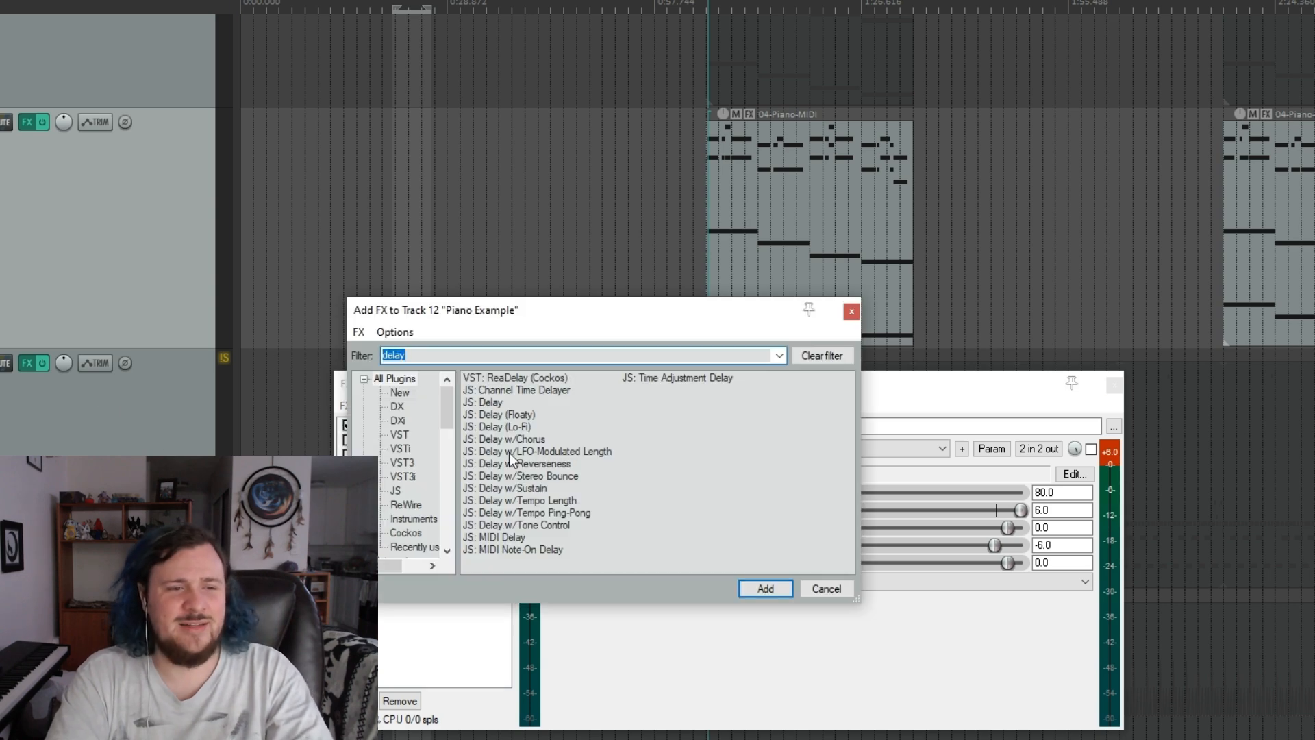
pyautogui.doubleClick(507, 501)
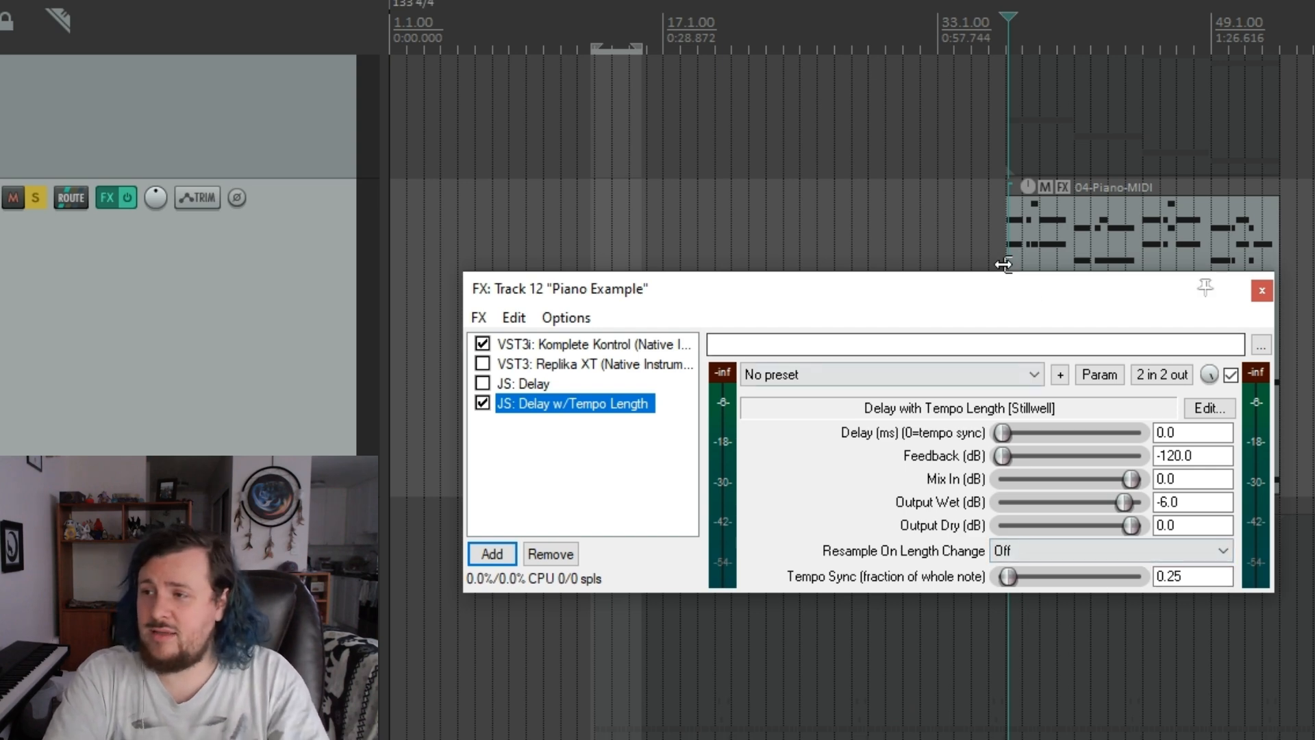
pyautogui.press('space')
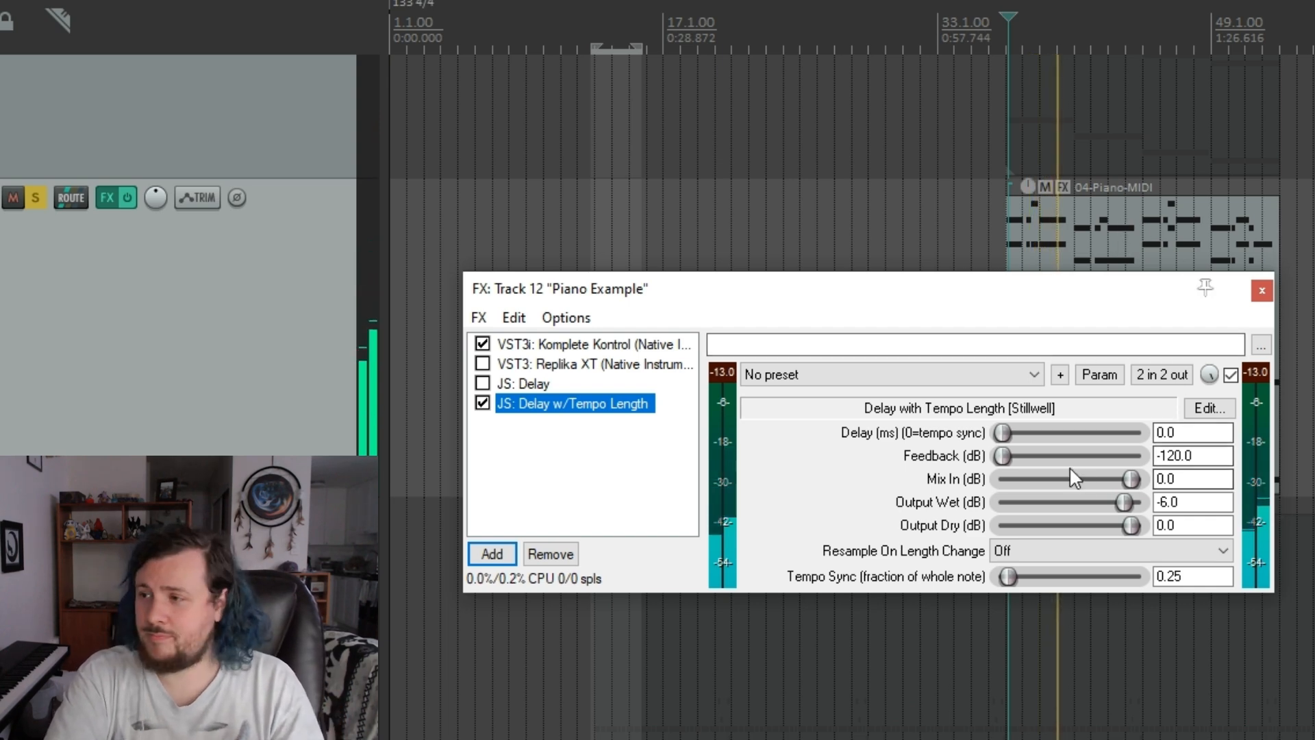
pyautogui.moveTo(1005, 455); pyautogui.dragTo(1121, 454)
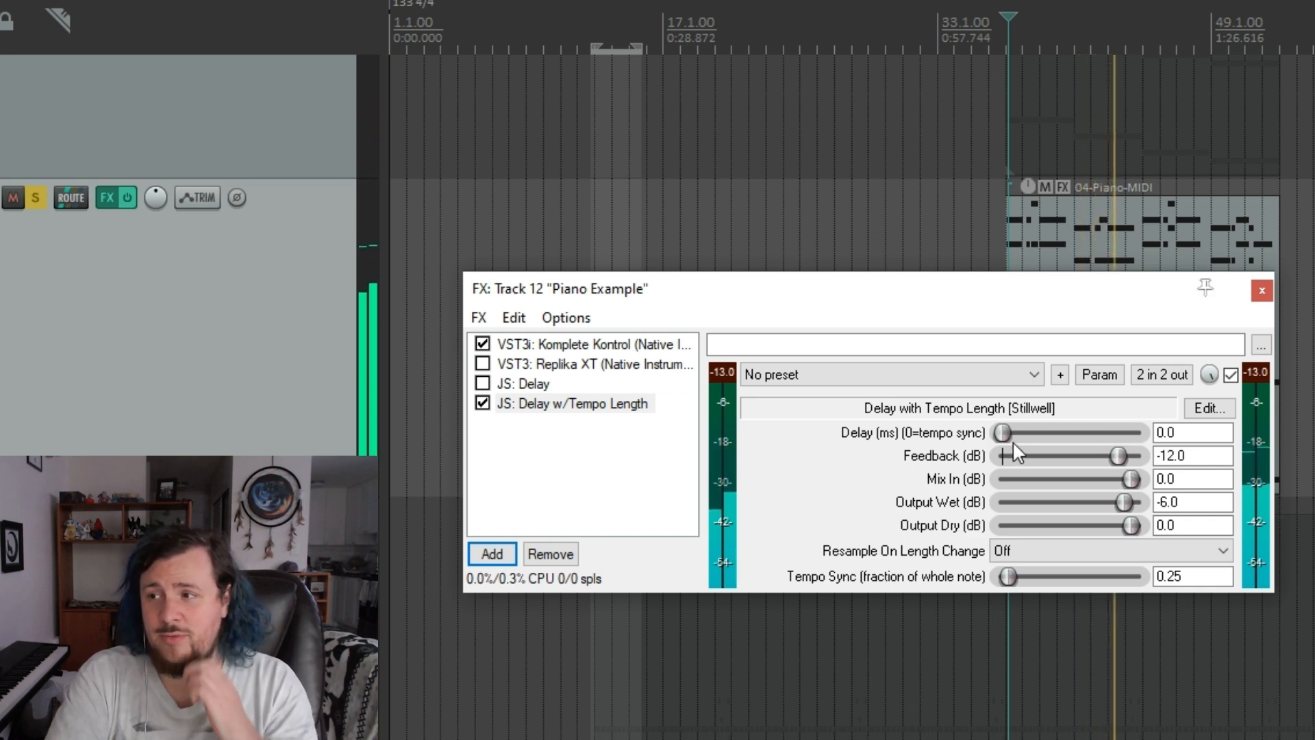
# Step: Try a 1666 ms delay, return it to 0 for tempo sync, and set Tempo Sync to 0.375 of a whole note
pyautogui.moveTo(1001, 430); pyautogui.dragTo(1018, 435)
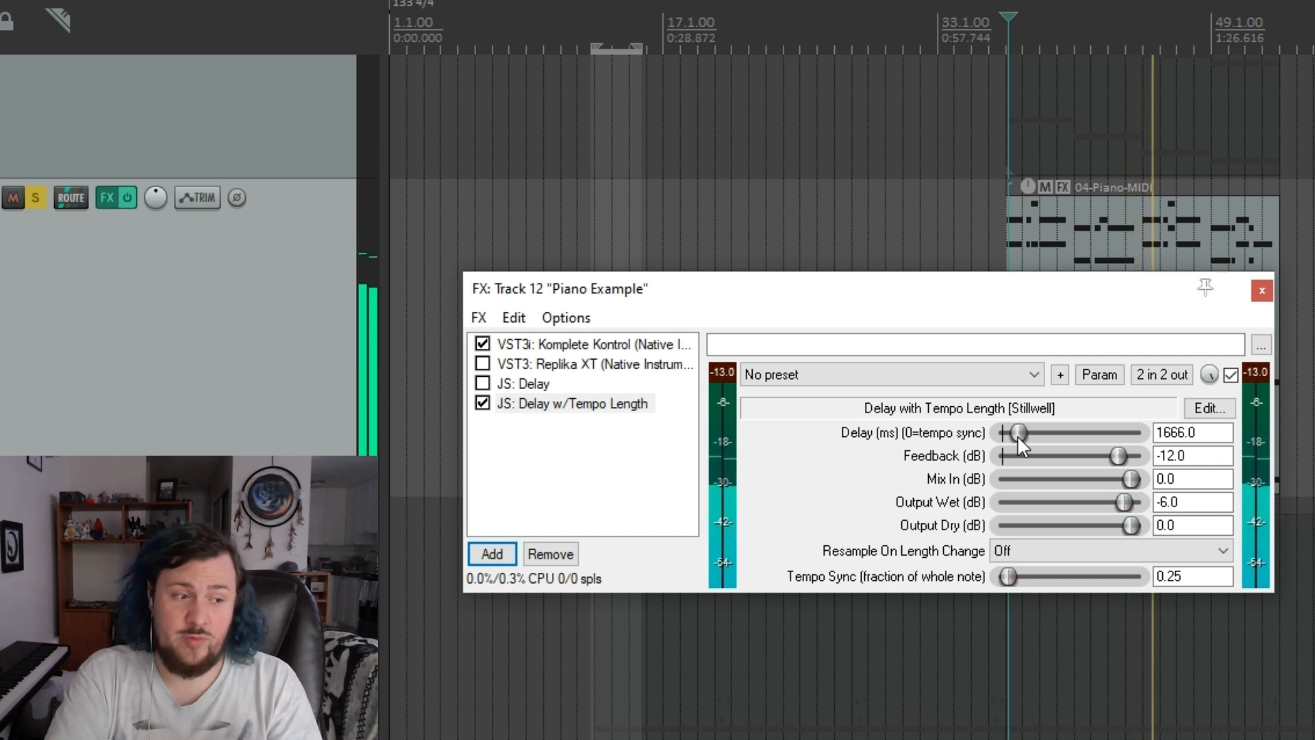
pyautogui.moveTo(1017, 435); pyautogui.dragTo(930, 431)
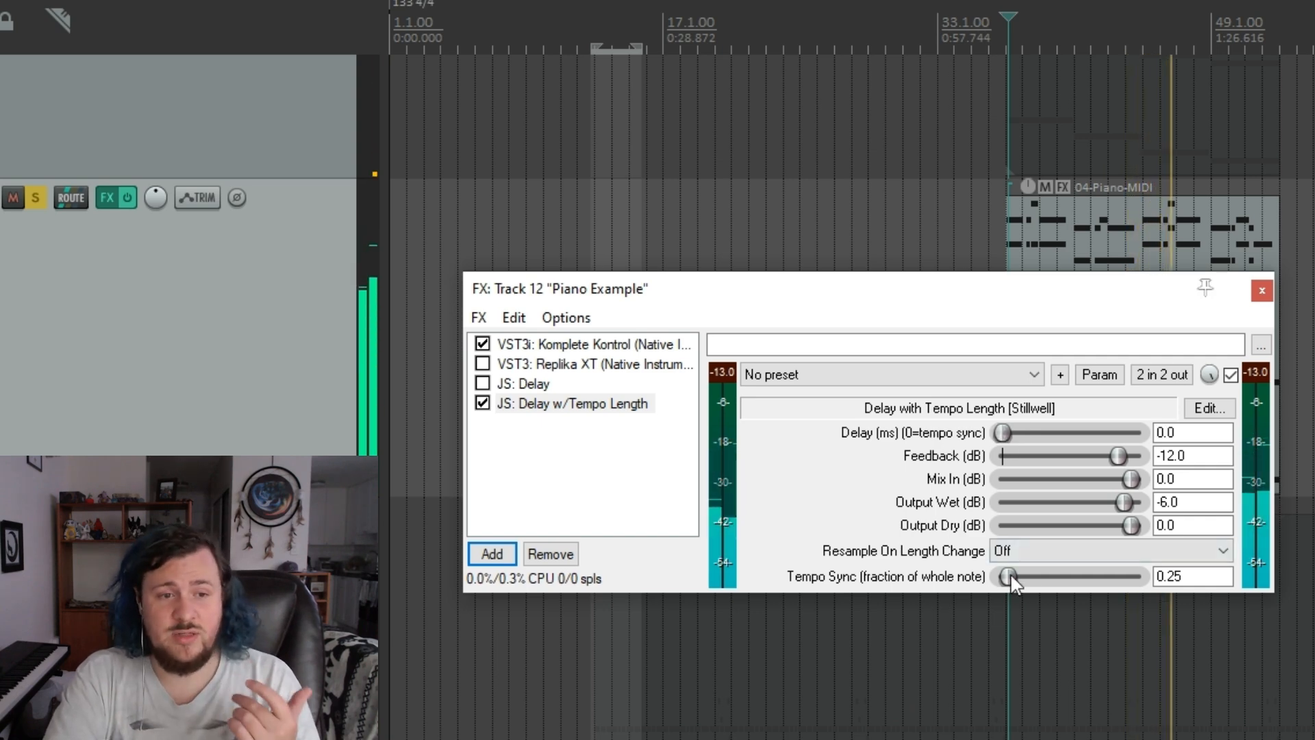
pyautogui.moveTo(1008, 576); pyautogui.dragTo(1016, 581)
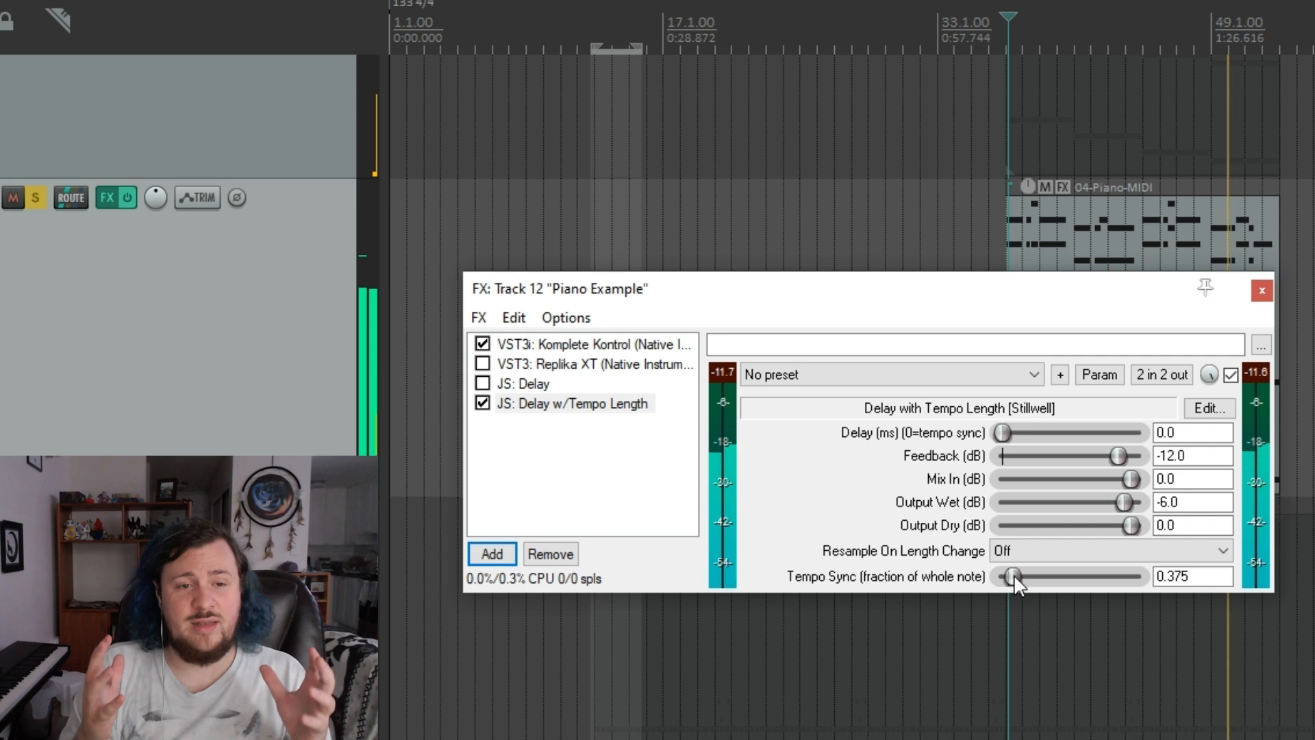
pyautogui.moveTo(1015, 578); pyautogui.dragTo(1015, 577)
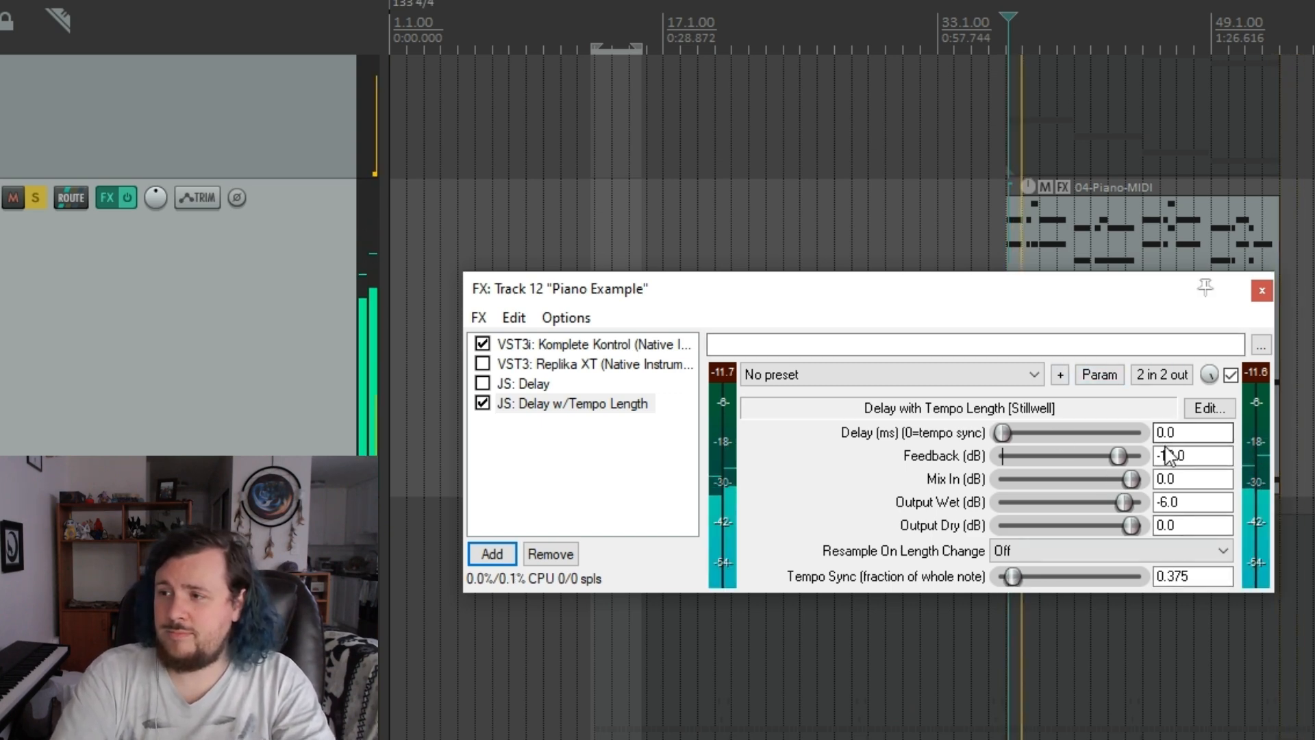
# Step: Set the tempo delay's feedback to -45 dB and its wet output to 6 dB, then bypass the effect
pyautogui.moveTo(1125, 456); pyautogui.dragTo(1044, 450)
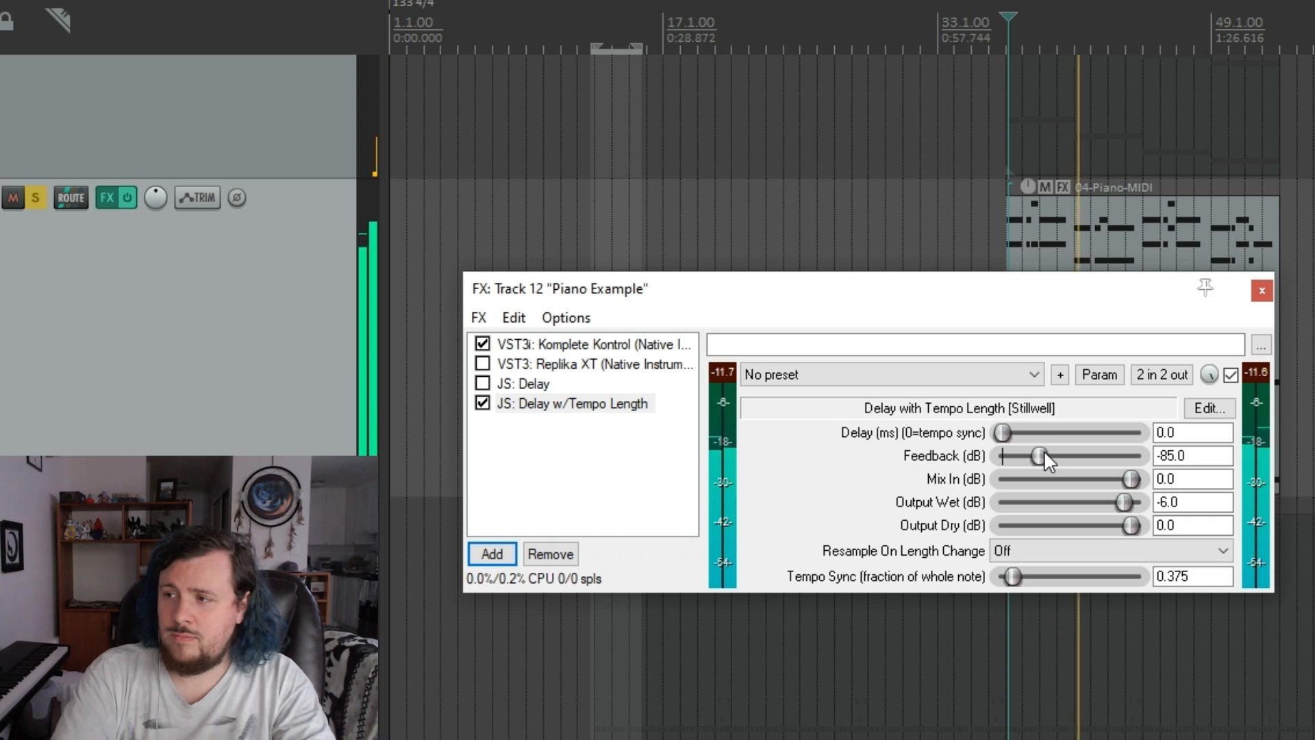
pyautogui.moveTo(1044, 450); pyautogui.dragTo(1084, 452)
pyautogui.moveTo(1127, 497); pyautogui.dragTo(1141, 499)
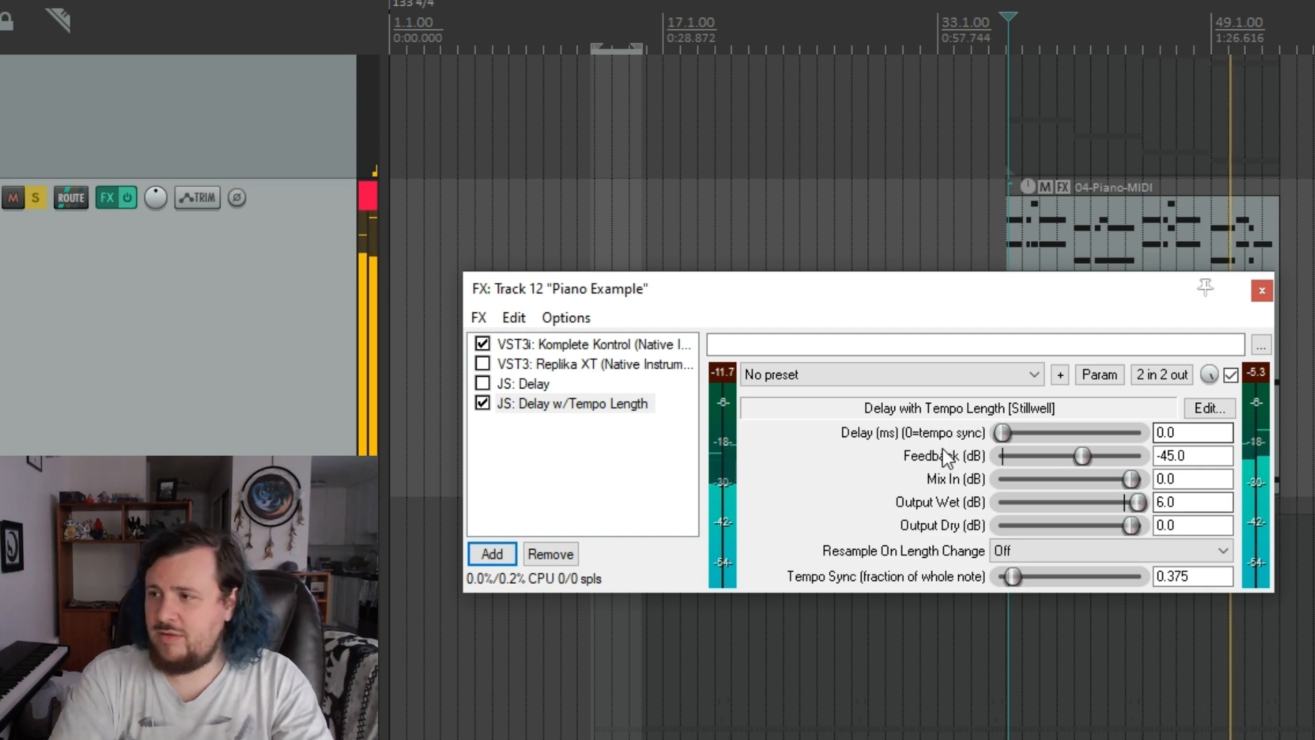
pyautogui.click(481, 406)
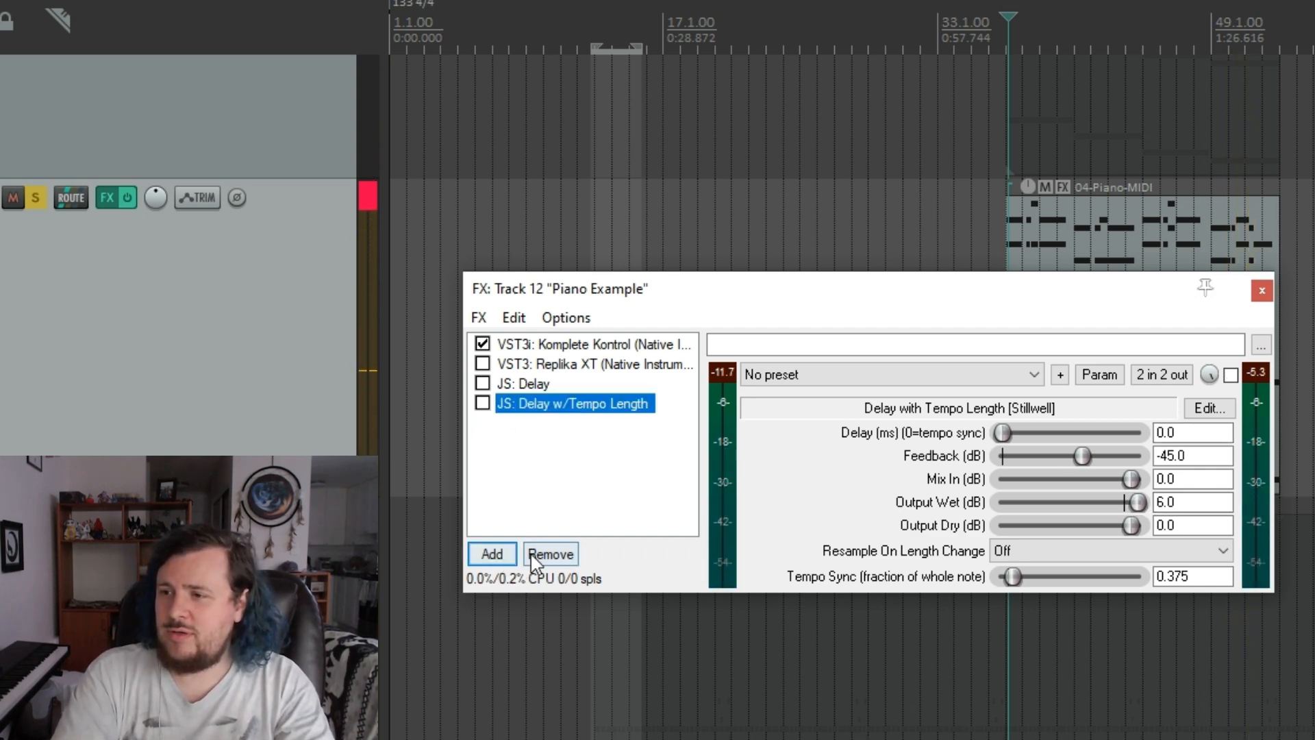
# Step: Add JS: Delay w/Tempo Ping-Pong to the track, increase its Ping-Pong Width, and play the piano part
pyautogui.click(508, 556)
pyautogui.doubleClick(761, 714)
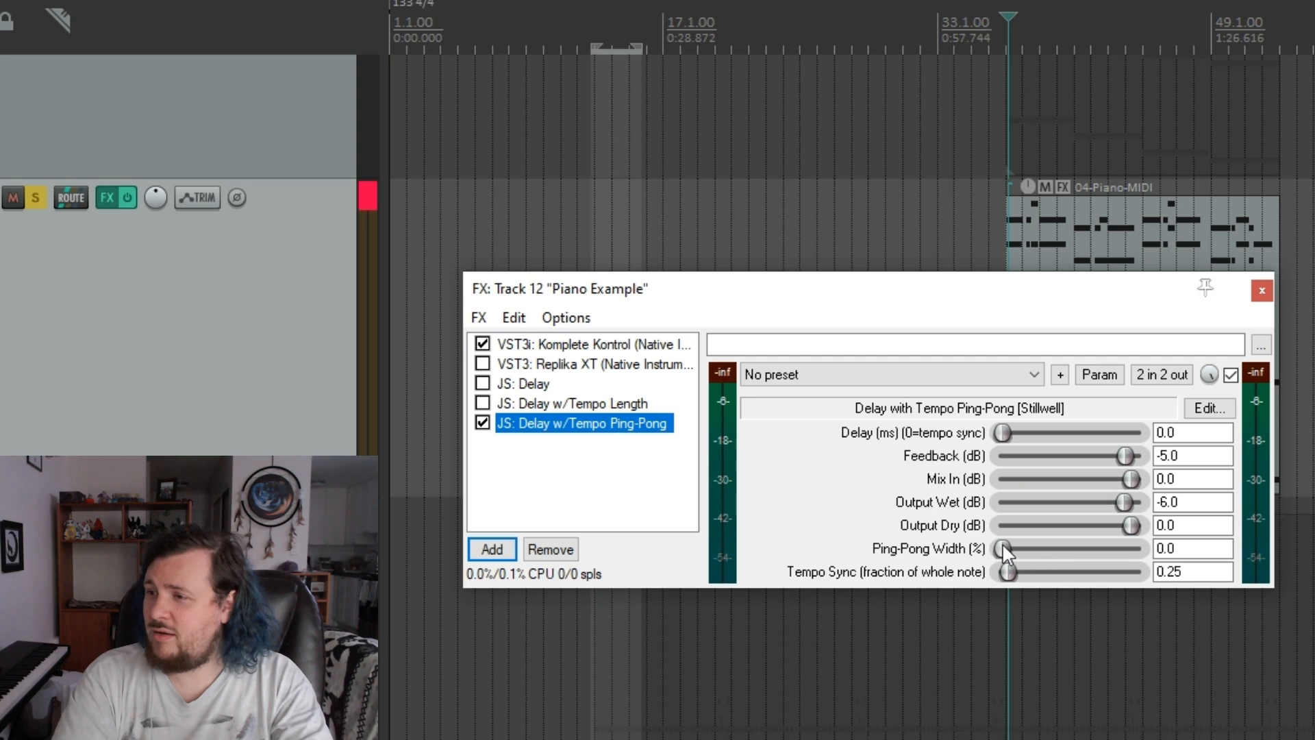
pyautogui.moveTo(1002, 548); pyautogui.dragTo(1073, 548)
pyautogui.press('space')
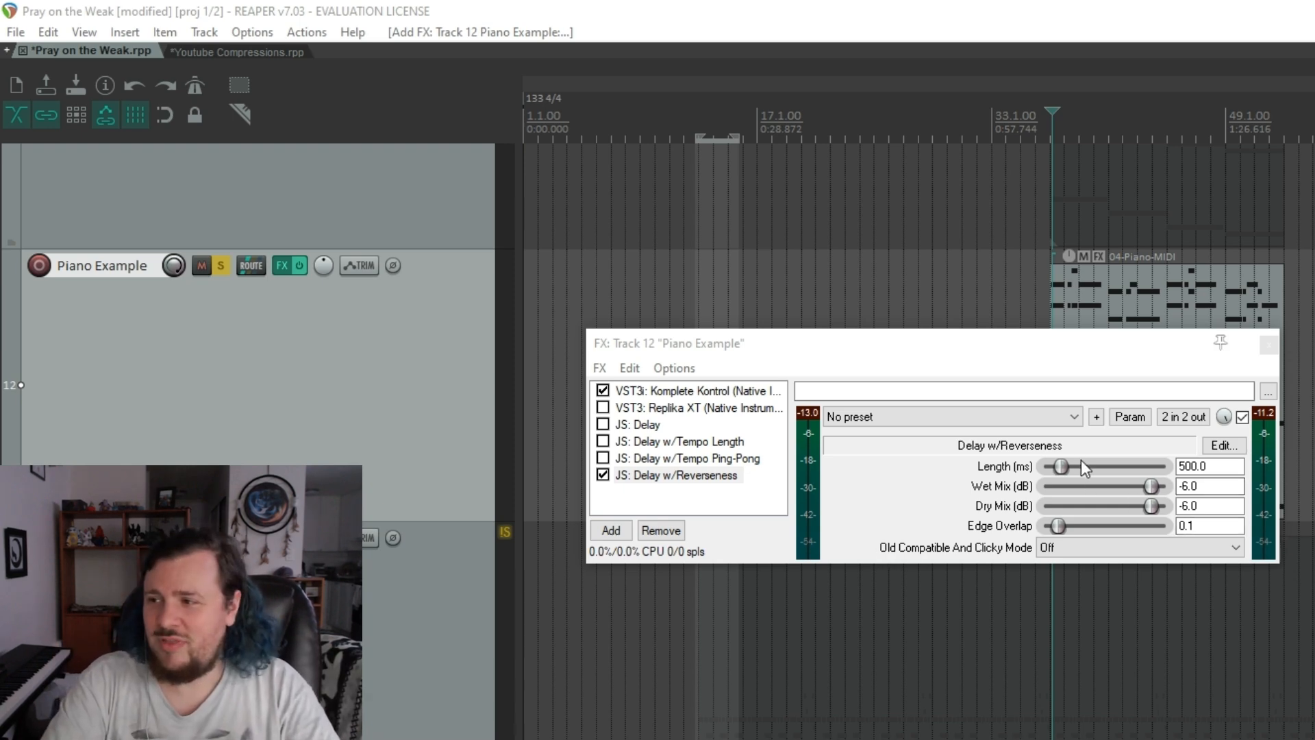
# Step: Play the piano clip from its start through Delay w/Reverseness, setting Edge Overlap to 0.29 and adjusting the Length
pyautogui.click(1046, 260)
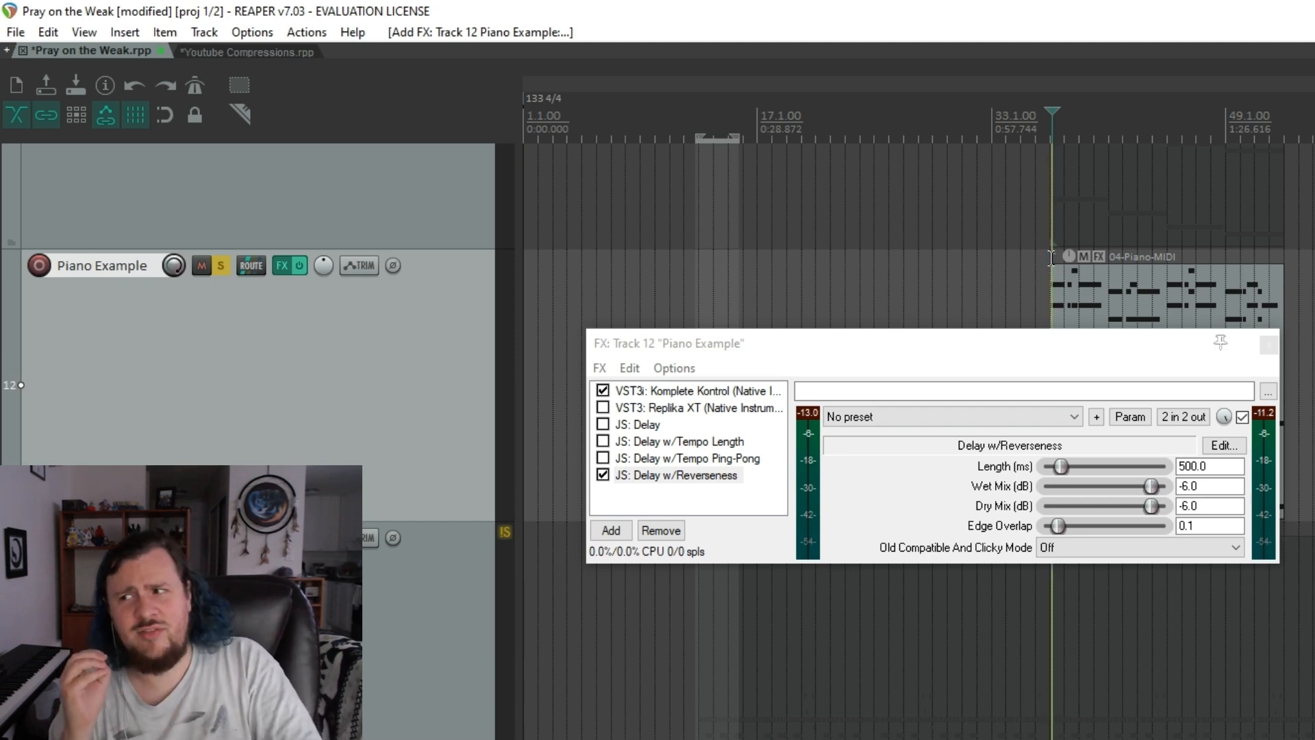
pyautogui.press('space')
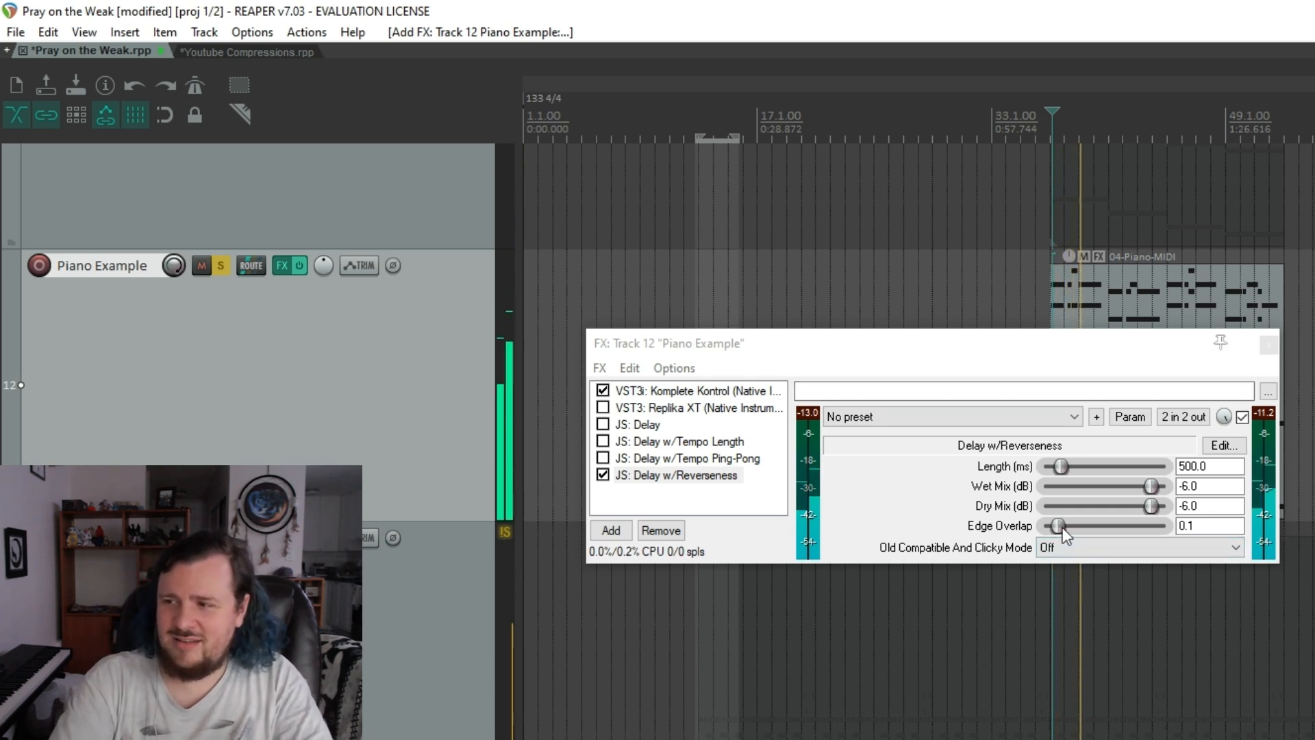
pyautogui.moveTo(1061, 528); pyautogui.dragTo(1083, 519)
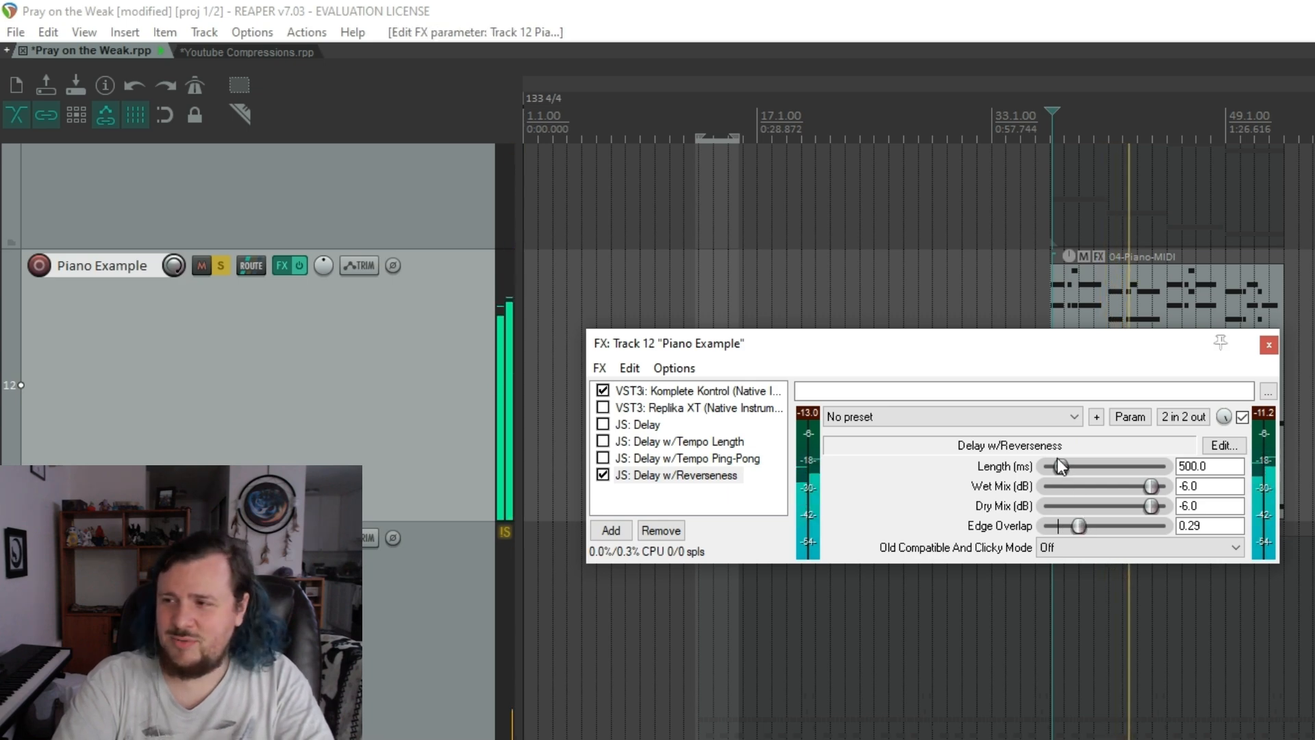
pyautogui.moveTo(1057, 460)
pyautogui.mouseDown()
pyautogui.moveTo(1083, 463)
pyautogui.moveTo(1053, 475)
pyautogui.mouseUp()
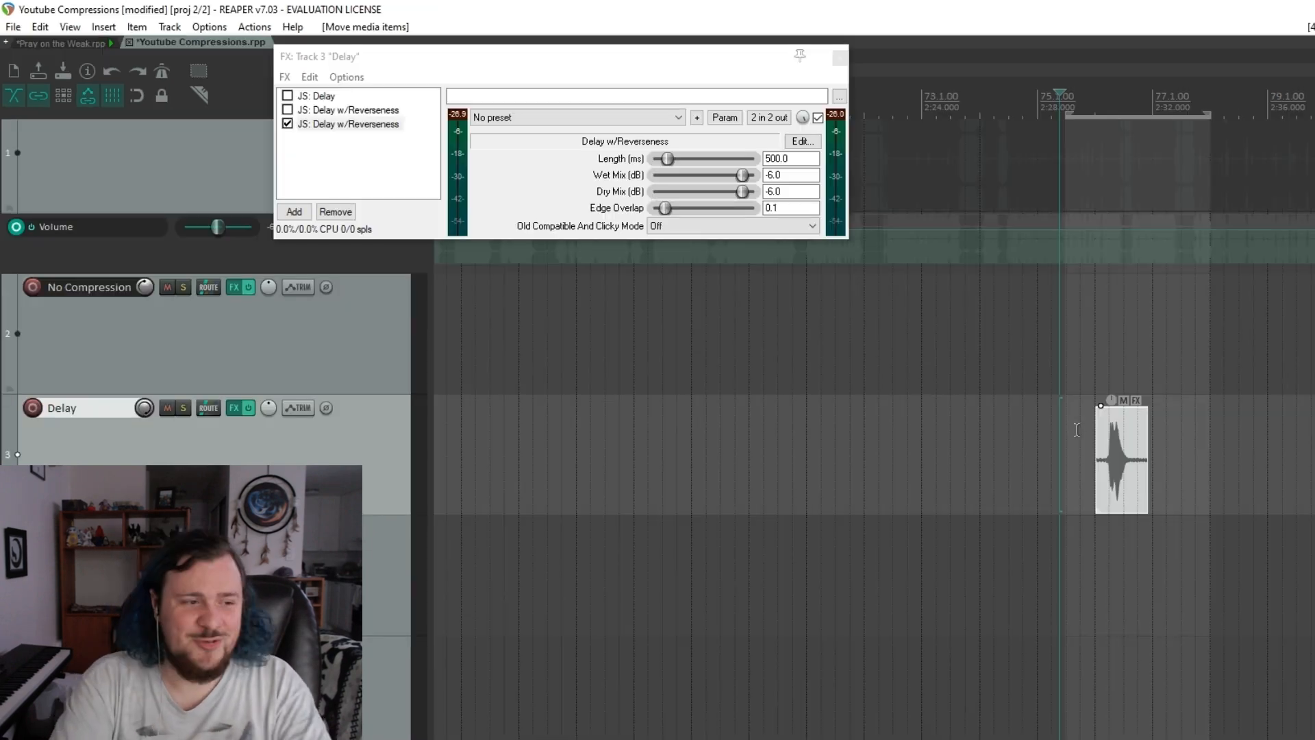
# Step: Play the short audio clip on the Delay track of the Youtube Compressions project from its start
pyautogui.click(1094, 382)
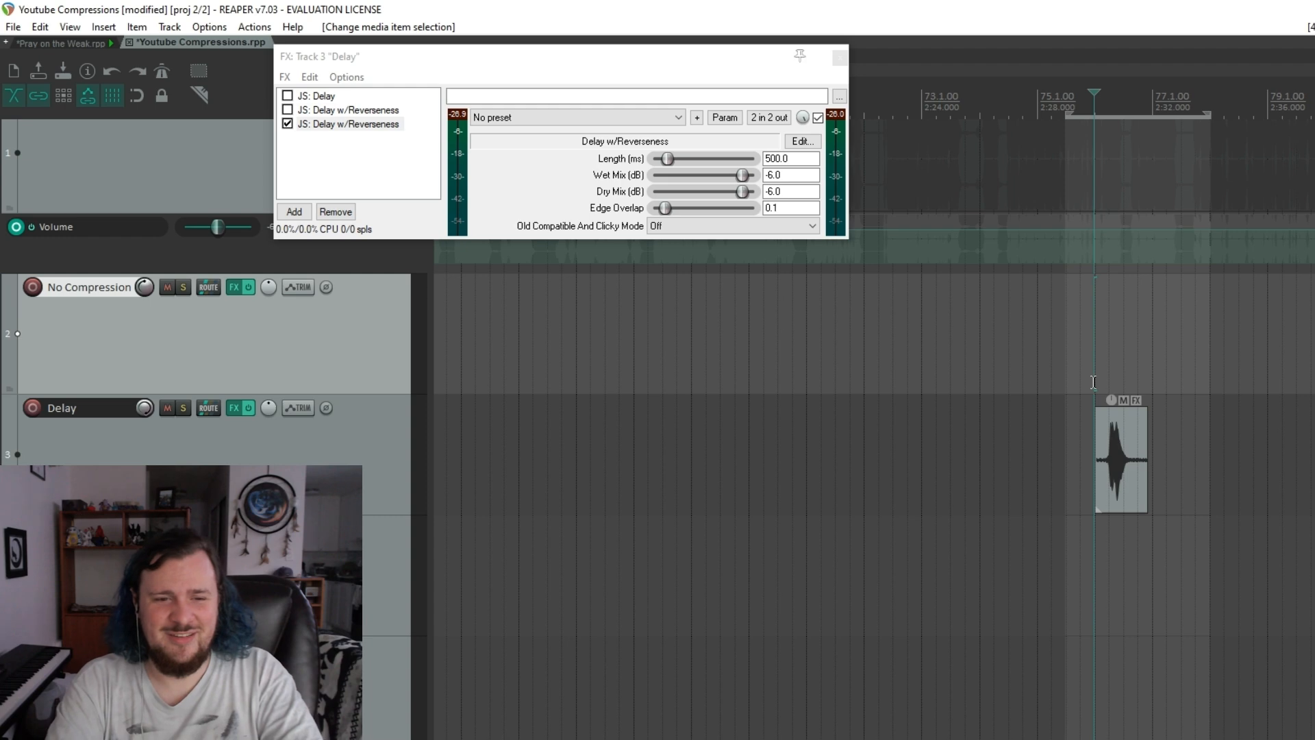
pyautogui.press('space')
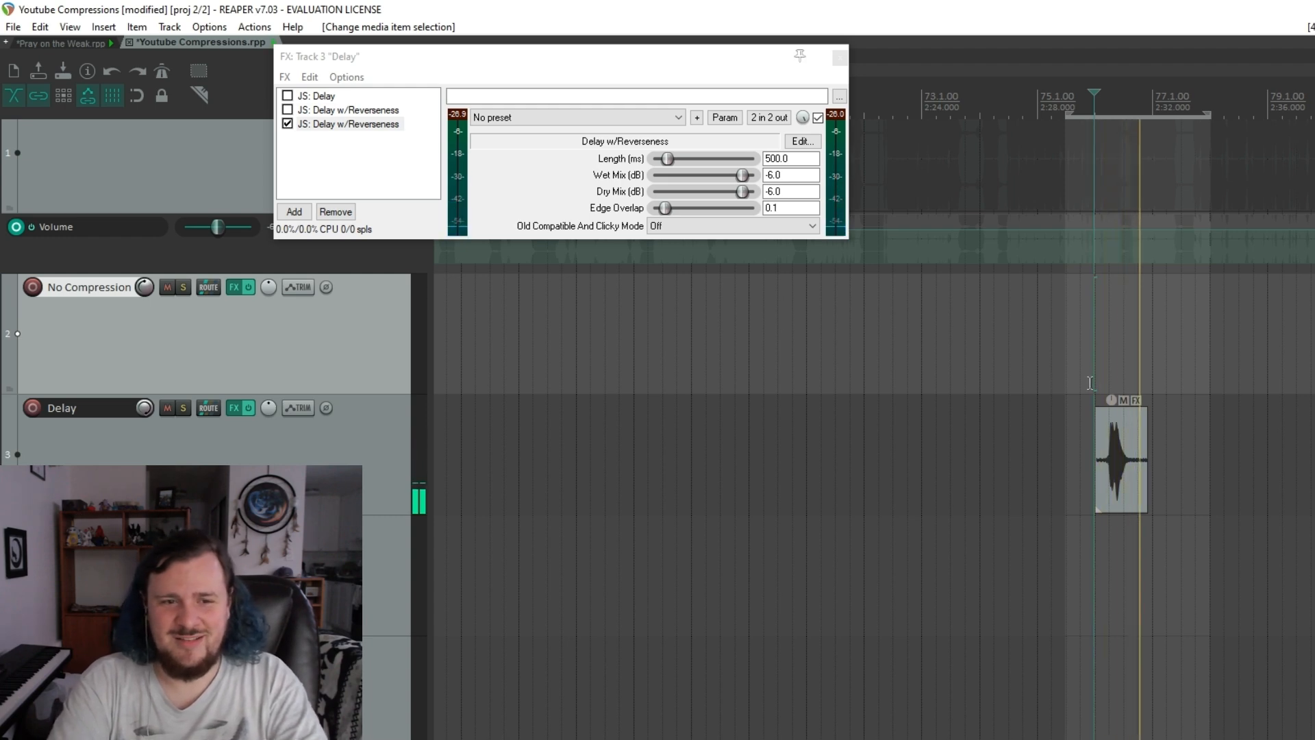